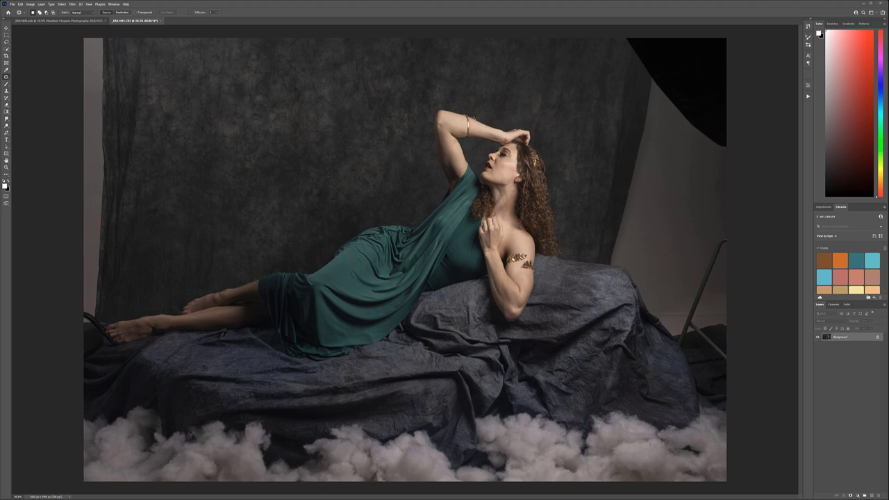
- Duplicate the Background layer and try a patch selection along the left edge
key(ctrl+j)
drag(106, 78, 98, 336)
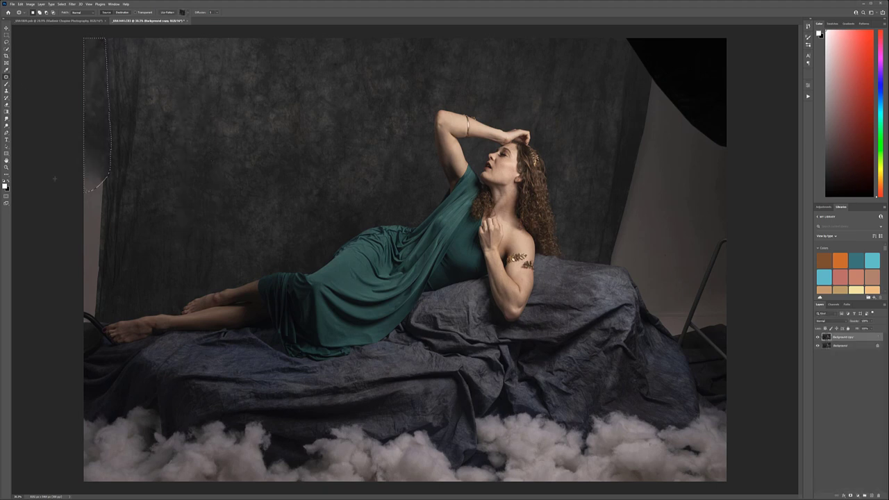
scroll(97, 336, up, 5)
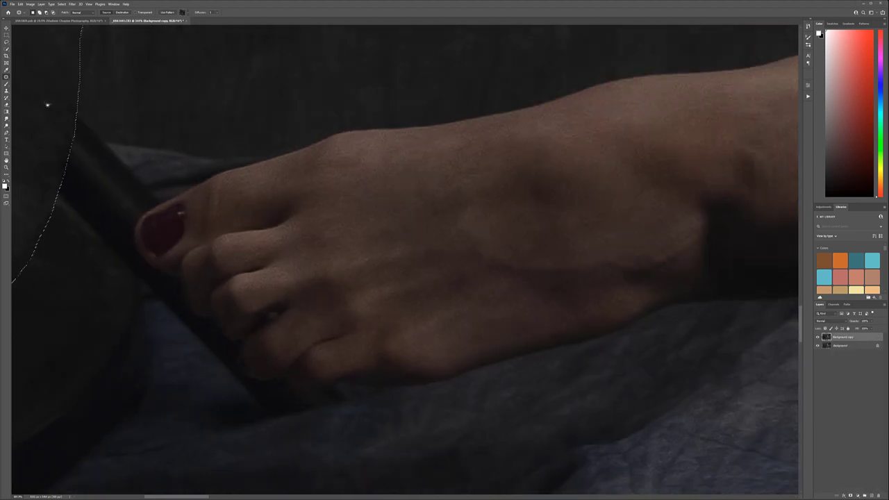
drag(63, 104, 139, 208)
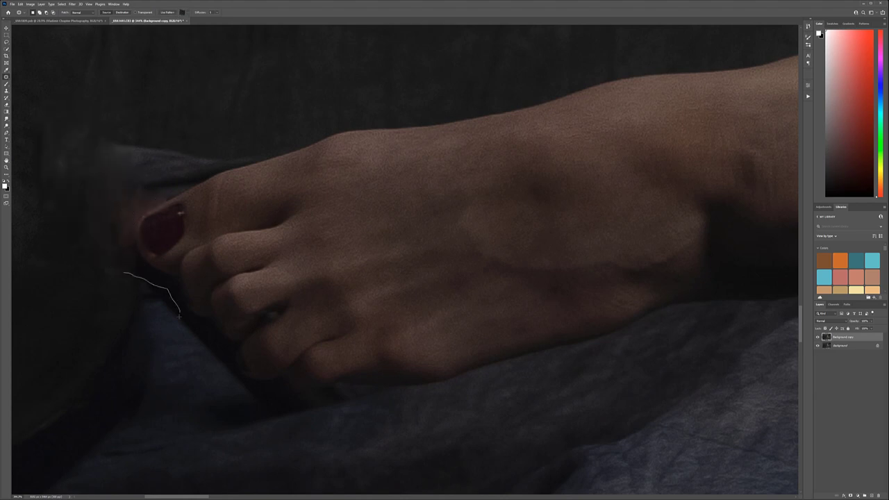
key(ctrl+0)
- Patch the light stand, grey backdrop and black top-right corner with dark backdrop texture
drag(683, 347, 625, 326)
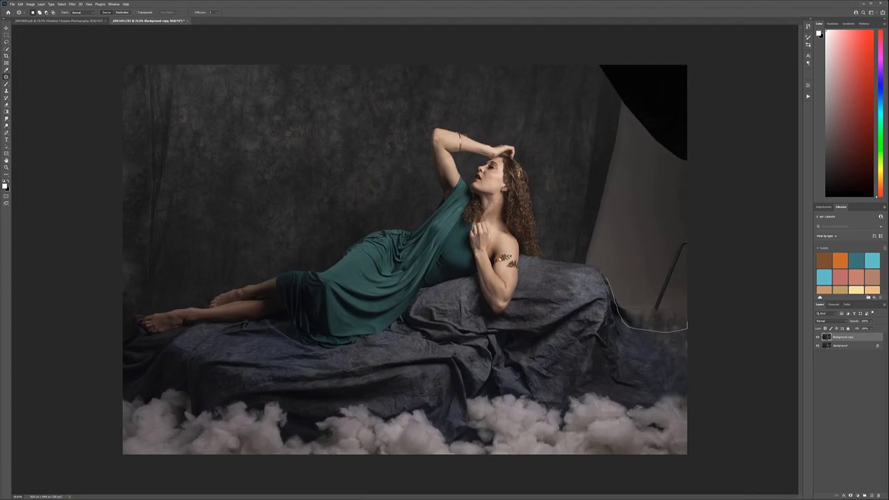
drag(686, 236, 686, 332)
drag(625, 278, 625, 208)
drag(688, 100, 742, 129)
drag(632, 135, 632, 84)
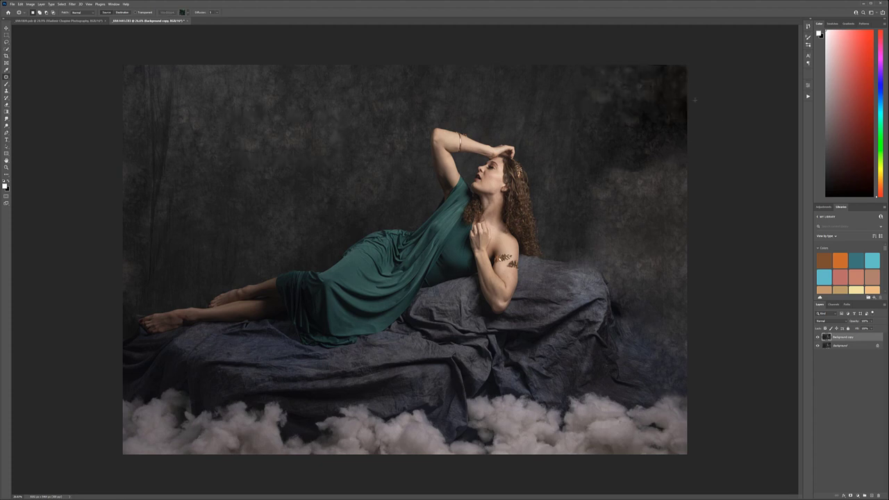
key(Return)
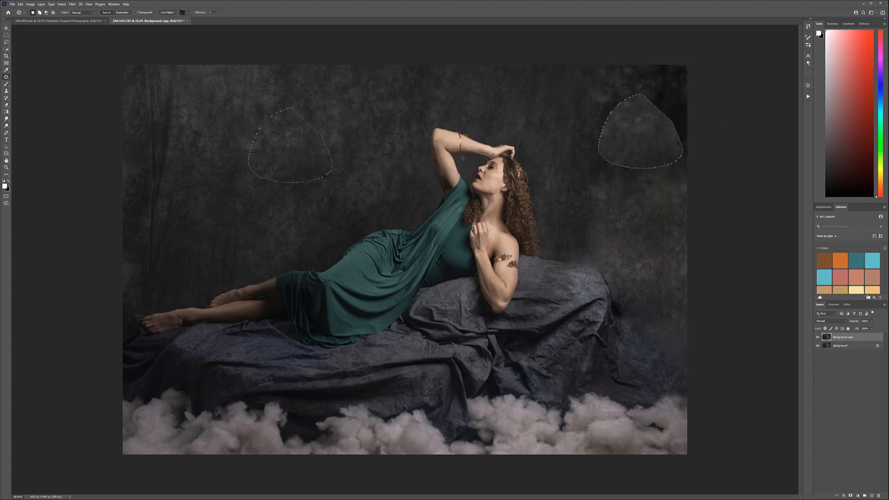
key(ctrl+plus)
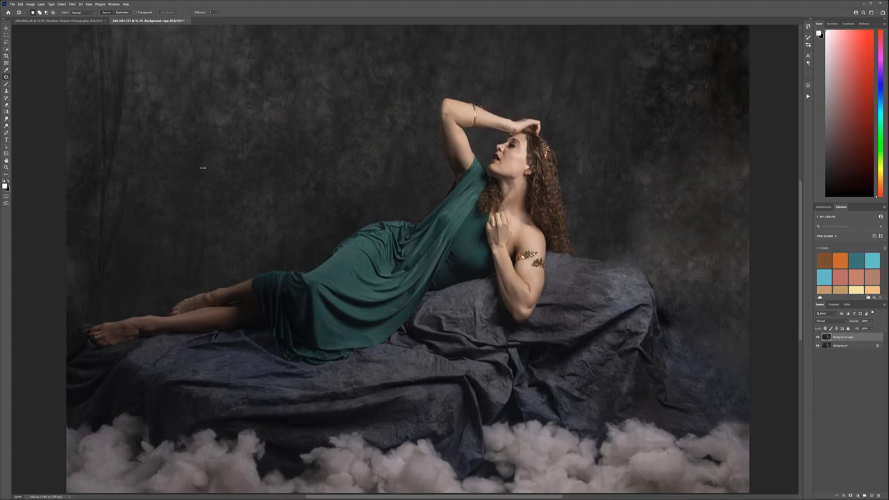
key(ctrl+minus)
- Crop the canvas wider on the left, filling the new strip with backdrop
key(c)
drag(173, 259, 159, 260)
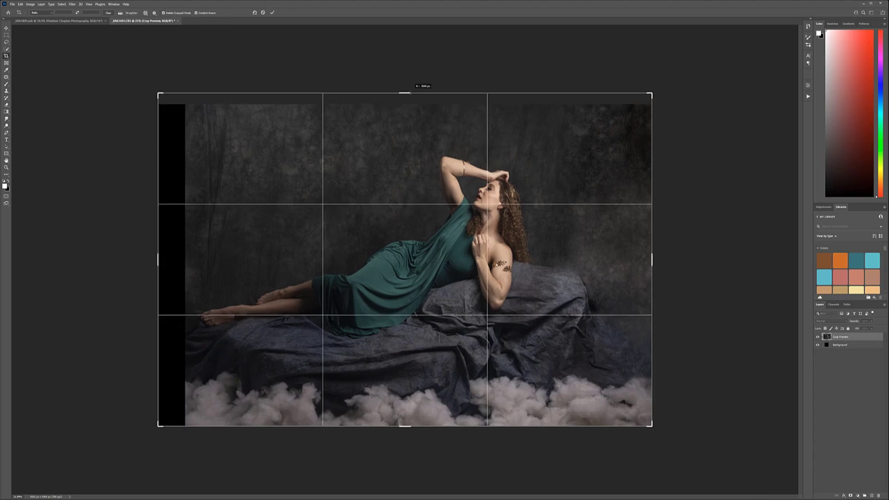
drag(404, 93, 405, 99)
drag(660, 254, 652, 257)
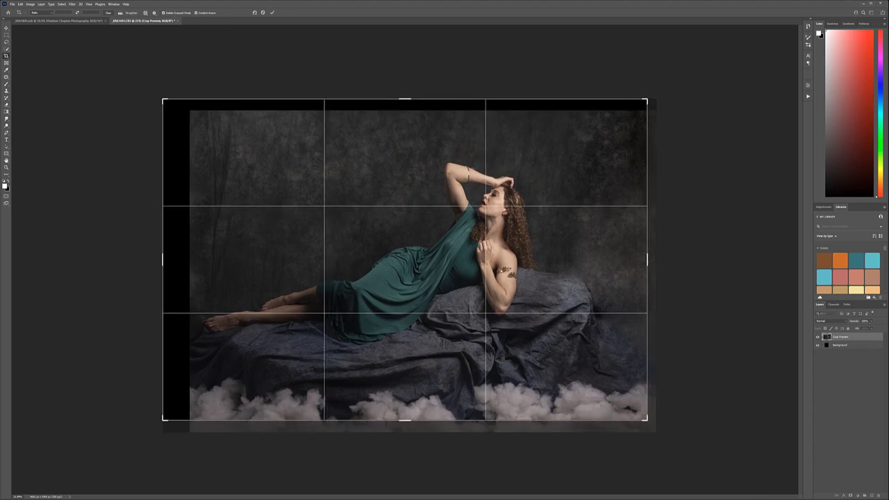
key(Return)
key(v)
key(ctrl+0)
- Add a new empty layer on top and give it a red colour label
key(ctrl+shift+alt+n)
right_click(865, 336)
click(871, 316)
key(j)
scroll(529, 174, up, 10)
- Shrink the healing brush and navigate to the dress neckline
key(bracketleft)
key(bracketleft)
key(bracketleft)
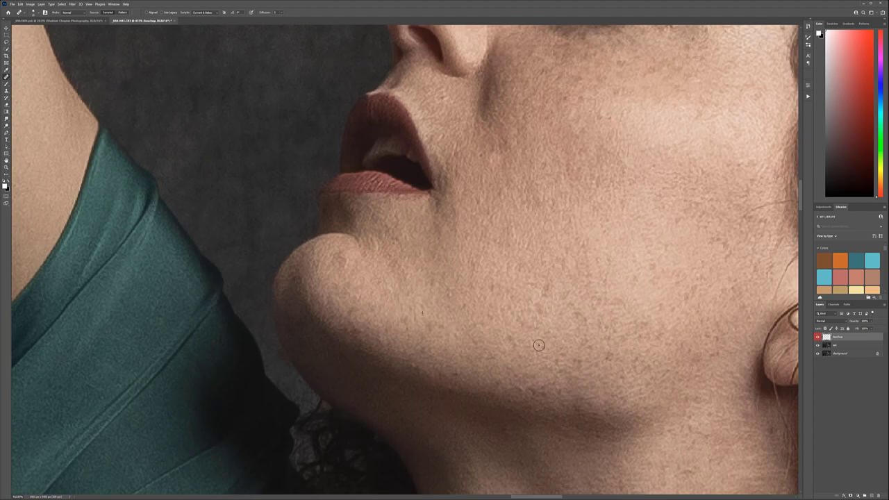
scroll(539, 345, down, 5)
scroll(356, 199, down, 5)
scroll(356, 198, down, 5)
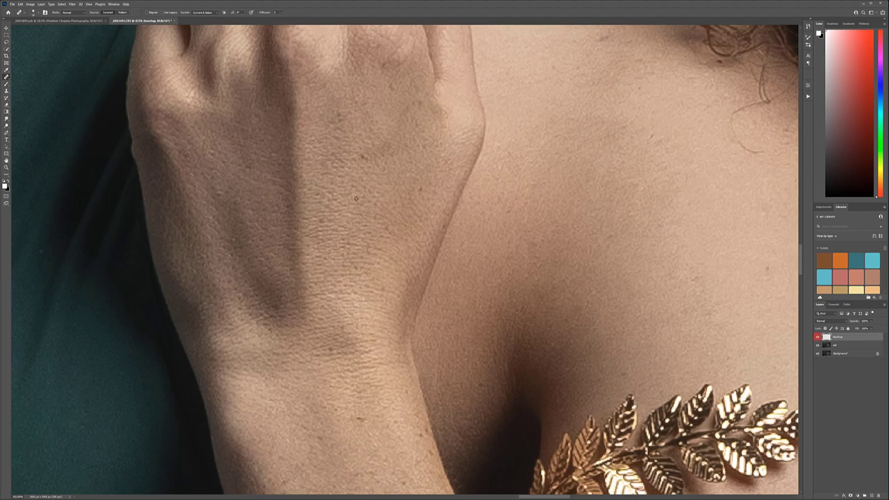
scroll(356, 198, down, 5)
scroll(571, 319, down, 5)
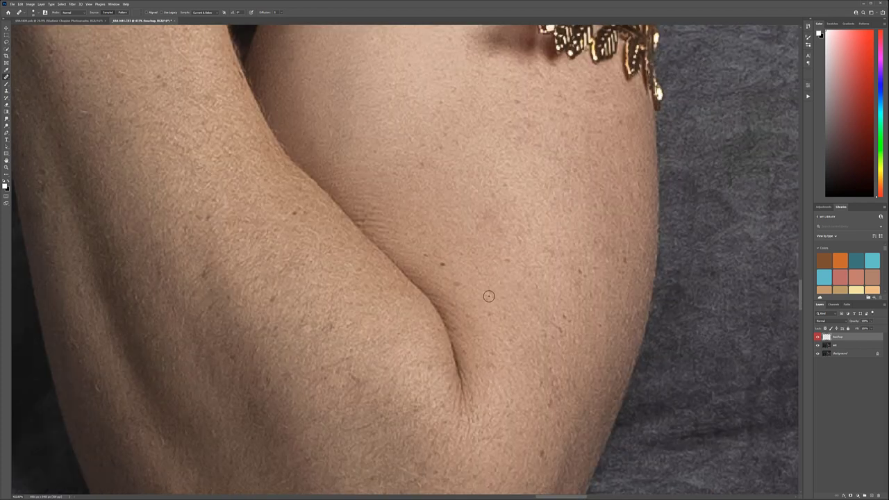
scroll(547, 303, down, 5)
scroll(476, 292, left, 5)
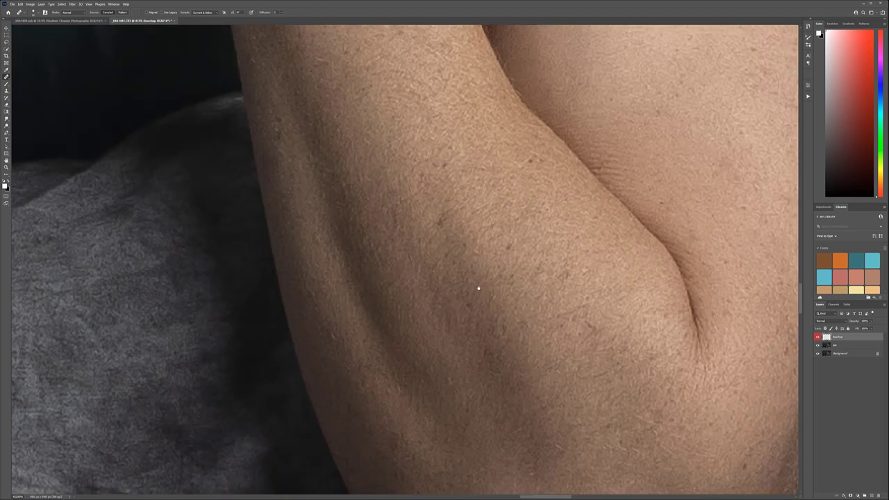
scroll(522, 278, up, 5)
scroll(419, 226, up, 5)
scroll(433, 242, up, 5)
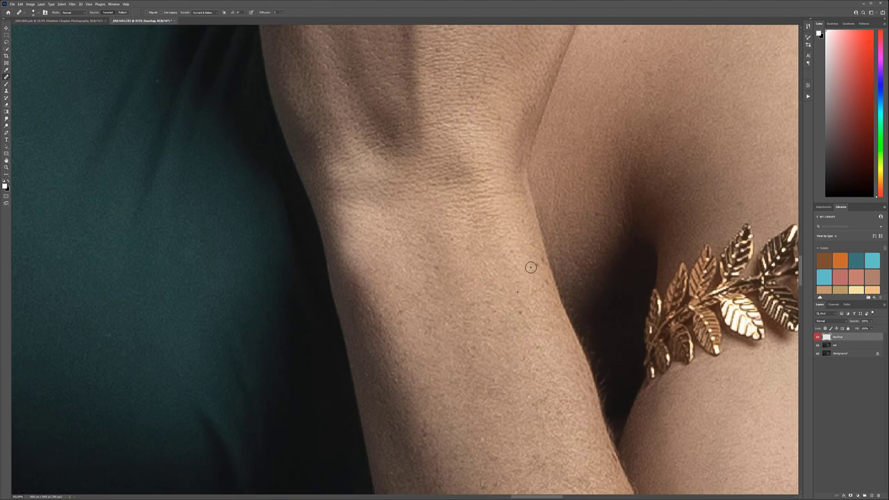
scroll(530, 264, up, 5)
scroll(544, 230, up, 2)
scroll(544, 230, down, 1)
scroll(544, 230, down, 3)
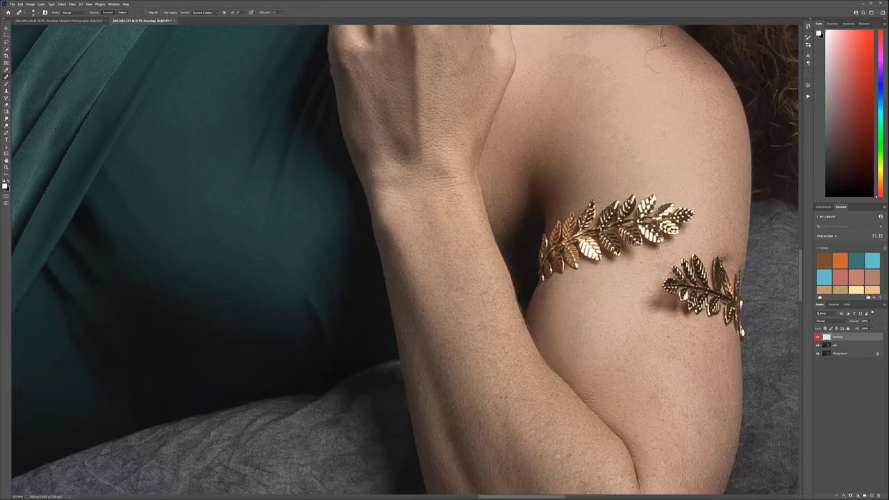
scroll(545, 230, down, 3)
scroll(443, 257, up, 4)
- Clone plain teal fabric over the braided trim along the neckline
drag(527, 256, 669, 289)
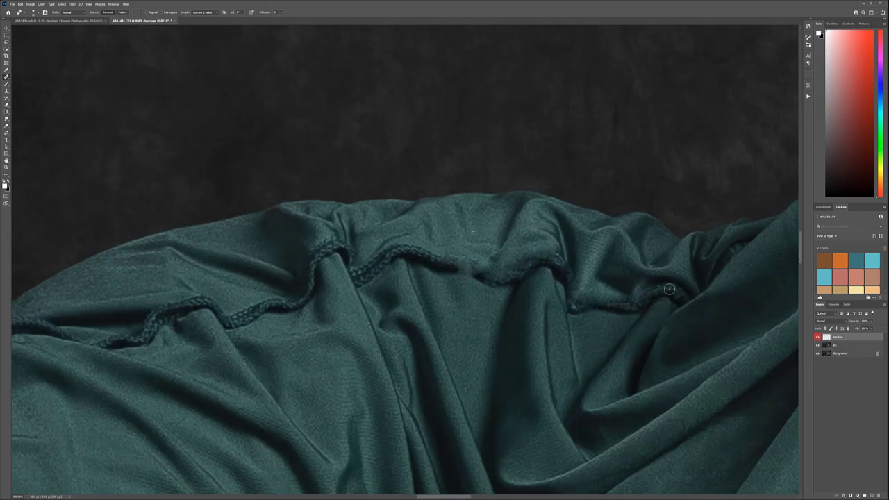
mouse_move(396, 257)
mouse_down()
mouse_move(233, 320)
mouse_move(514, 333)
mouse_up()
mouse_move(517, 283)
mouse_down()
mouse_move(456, 326)
mouse_move(278, 347)
mouse_up()
scroll(444, 278, down, 2)
drag(375, 290, 305, 344)
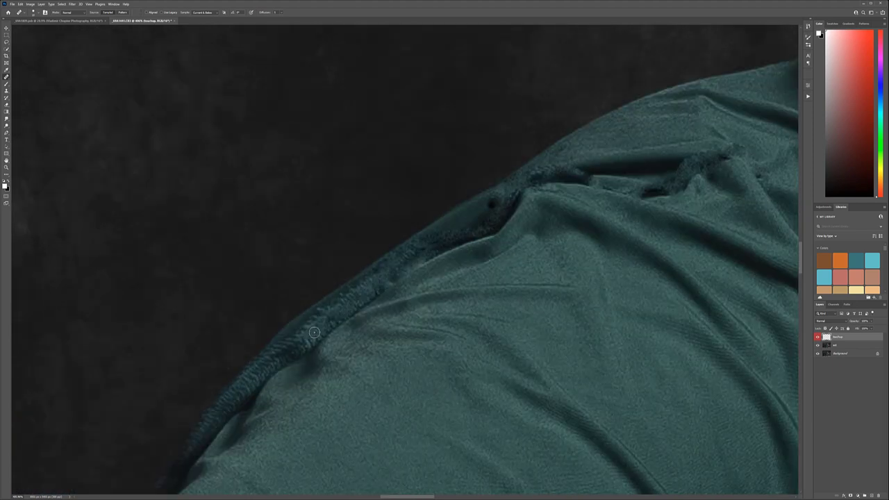
scroll(413, 380, down, 3)
scroll(413, 380, down, 3)
scroll(278, 291, up, 4)
scroll(427, 232, up, 2)
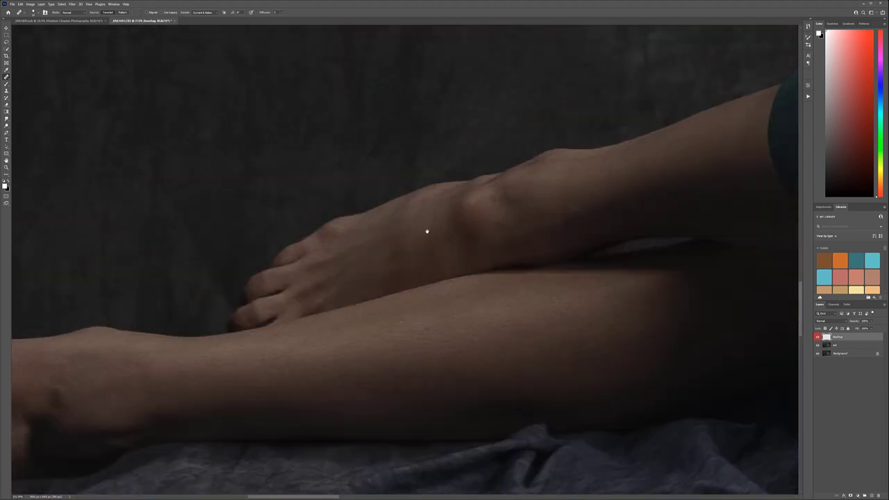
scroll(538, 285, up, 2)
scroll(420, 264, up, 1)
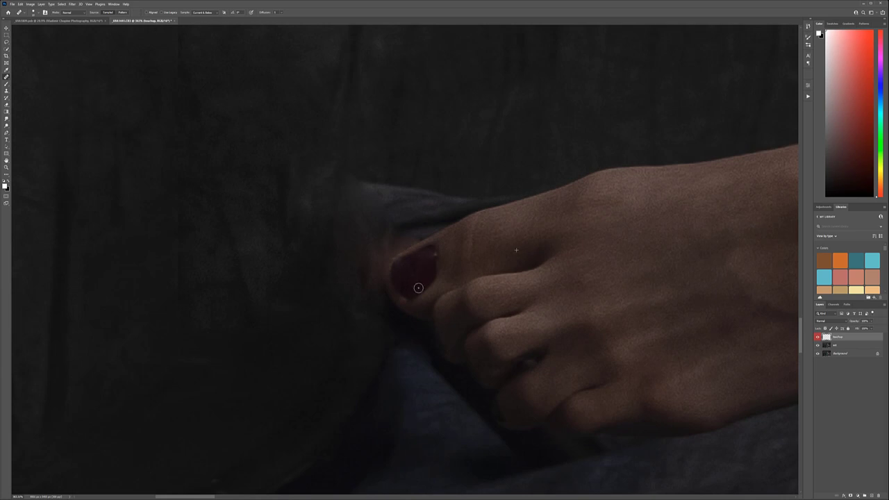
scroll(432, 252, down, 5)
scroll(432, 252, up, 2)
scroll(432, 252, down, 1)
key(ctrl+shift+alt+e)
text(smooth)
key(Return)
click(71, 4)
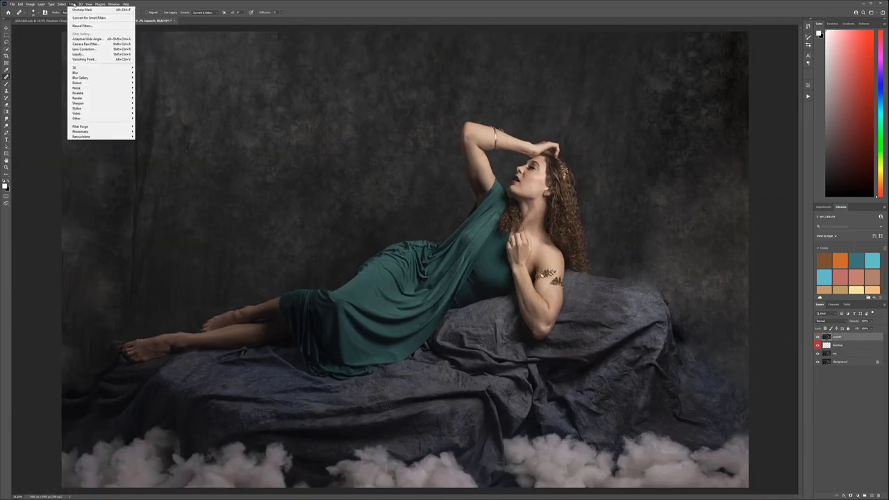
key(Return)
alt+click(851, 496)
key(b)
scroll(518, 139, up, 5)
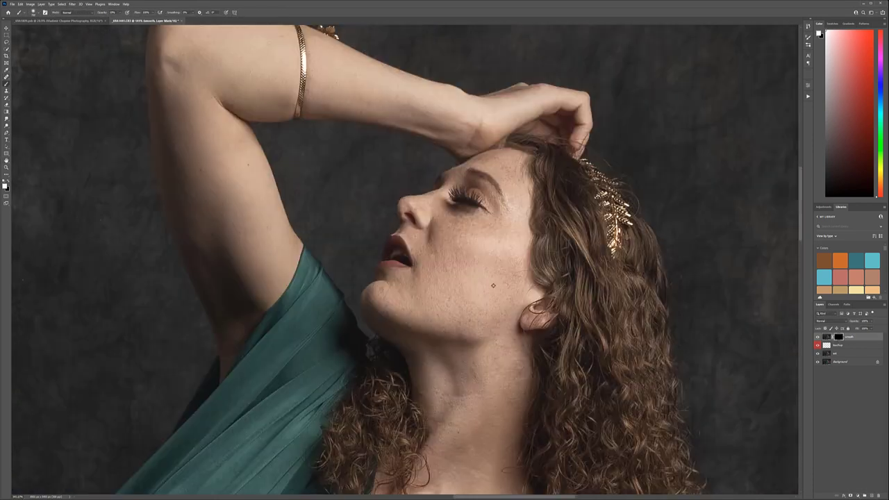
scroll(511, 120, up, 1)
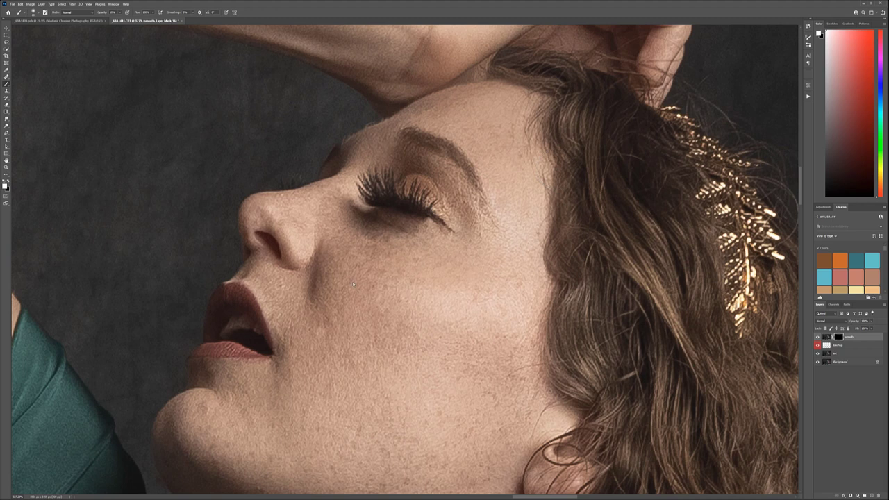
drag(352, 284, 288, 290)
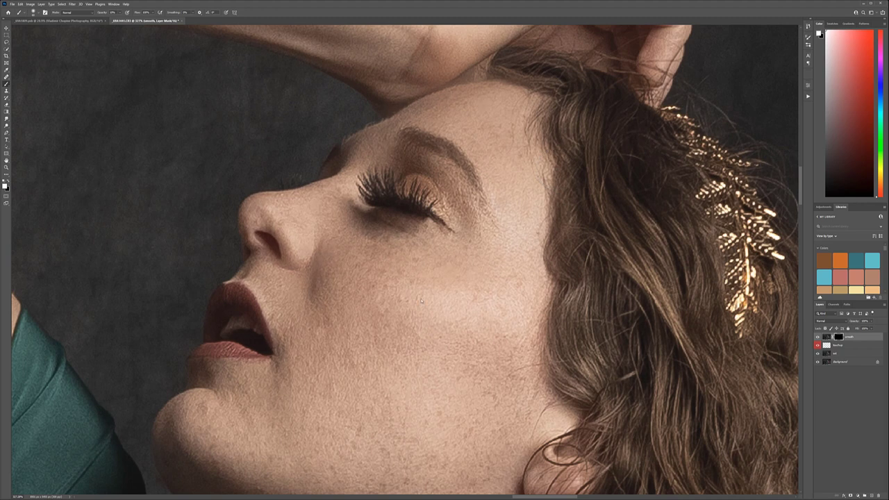
scroll(420, 300, down, 3)
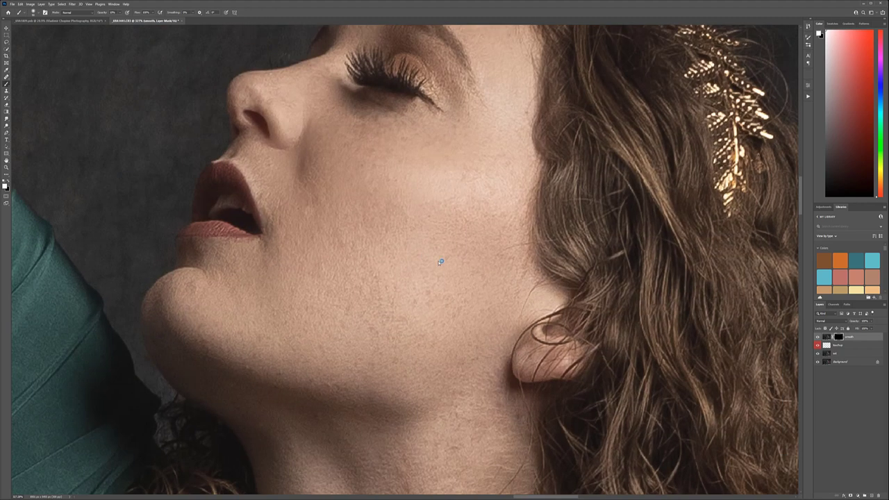
scroll(288, 195, down, 5)
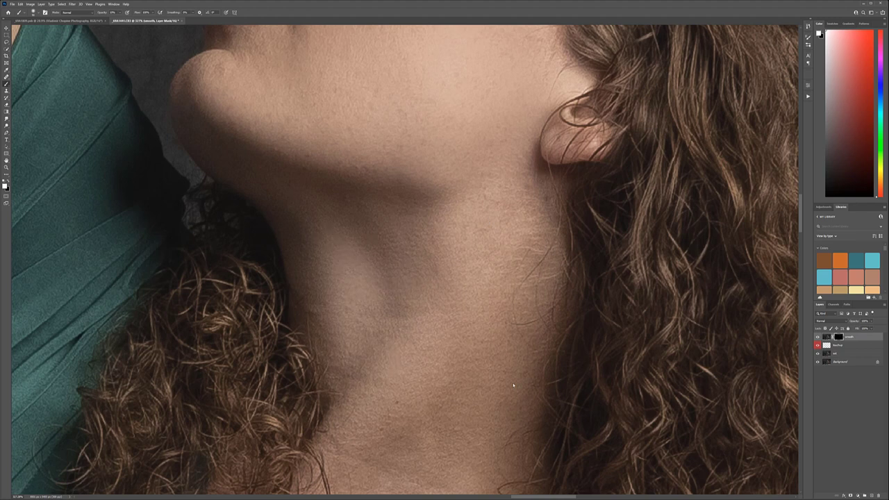
scroll(510, 347, down, 5)
scroll(353, 278, down, 5)
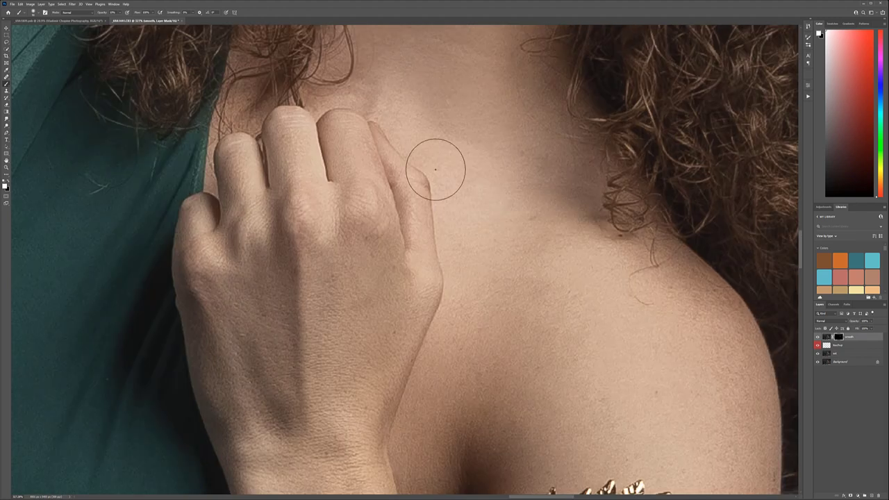
scroll(436, 169, down, 4)
scroll(549, 267, down, 5)
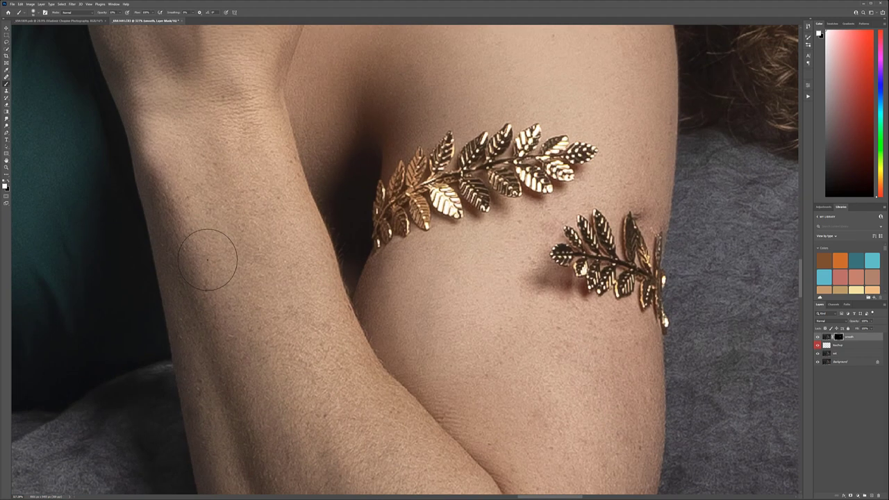
scroll(437, 264, down, 5)
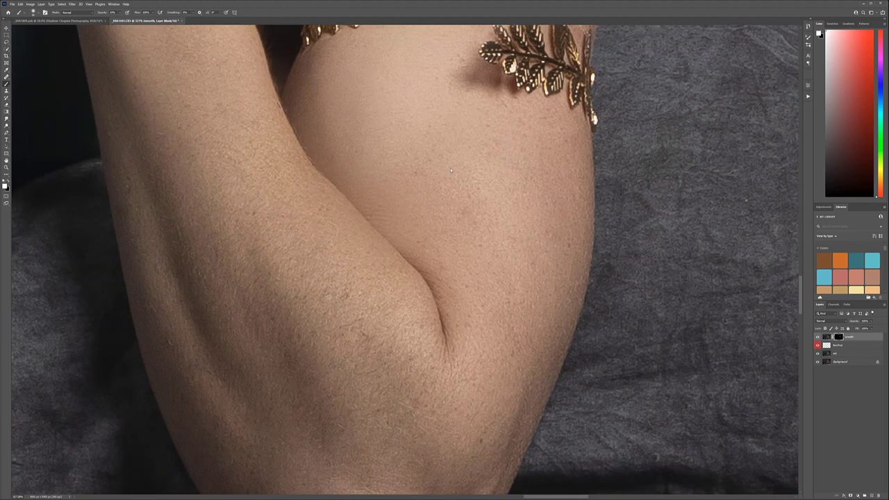
scroll(438, 335, down, 5)
scroll(198, 148, up, 5)
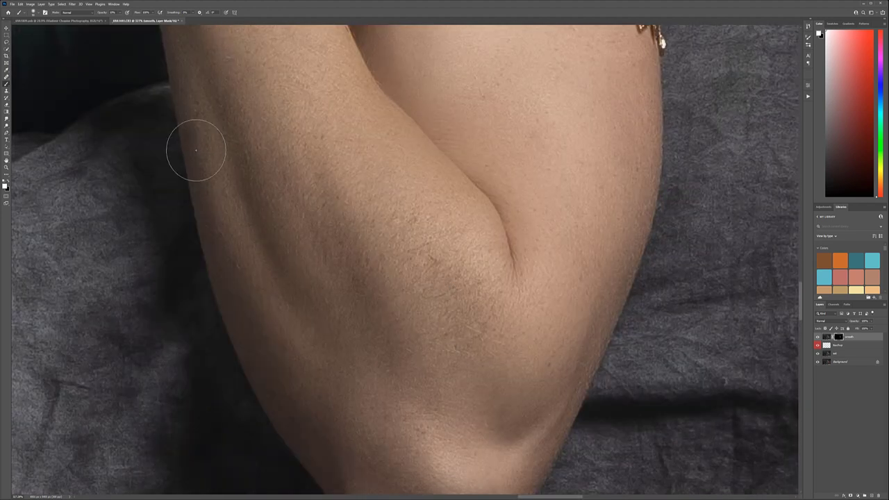
scroll(198, 148, up, 5)
scroll(313, 313, up, 5)
scroll(415, 458, up, 5)
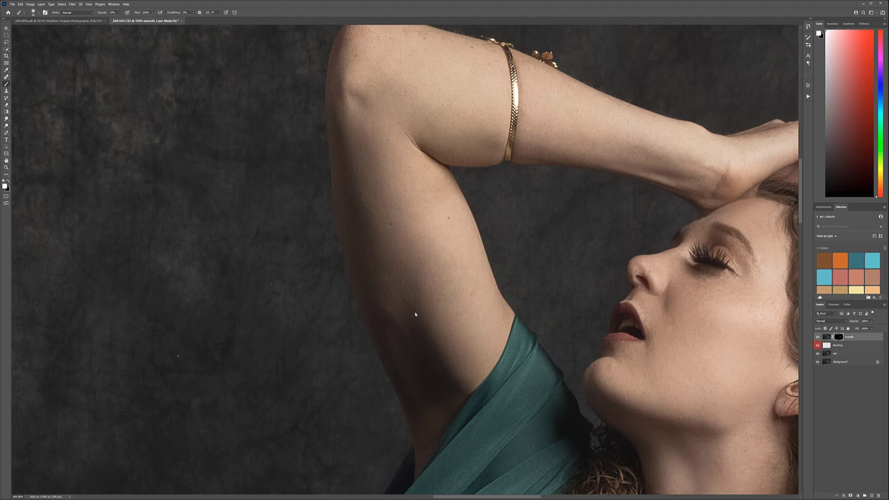
scroll(417, 139, up, 4)
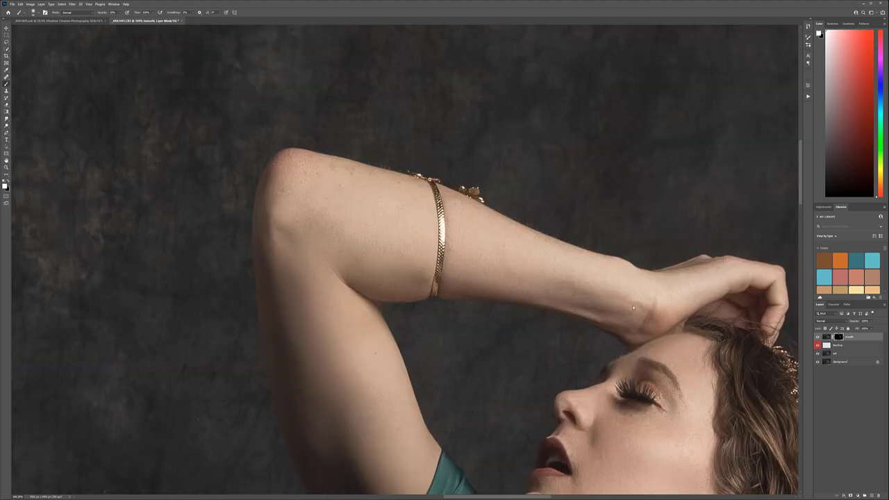
scroll(715, 268, down, 10)
scroll(616, 331, left, 10)
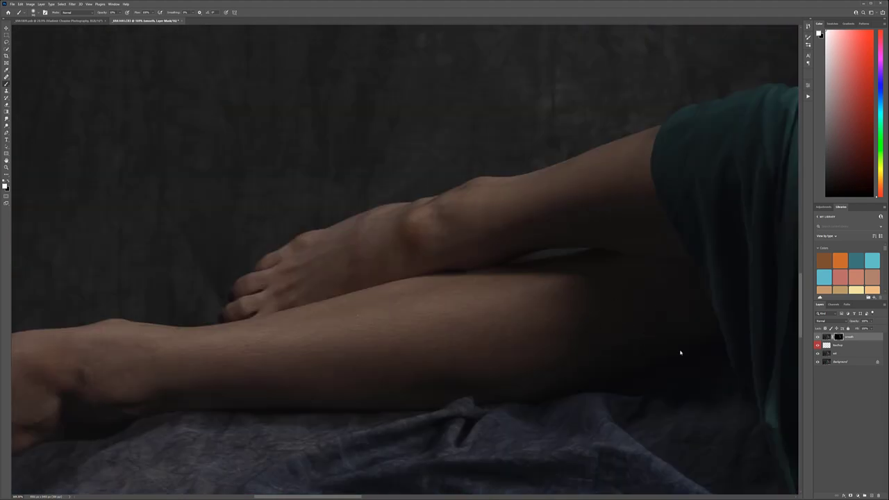
scroll(553, 217, left, 10)
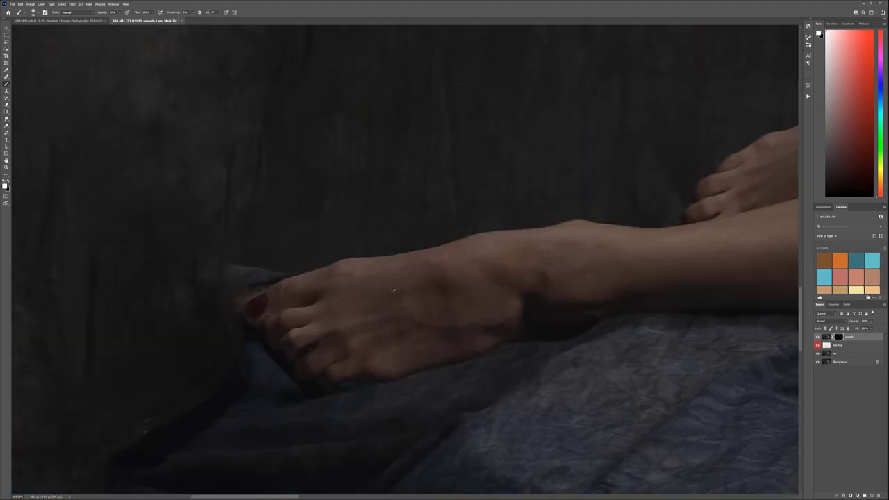
scroll(625, 264, right, 5)
scroll(494, 228, down, 8)
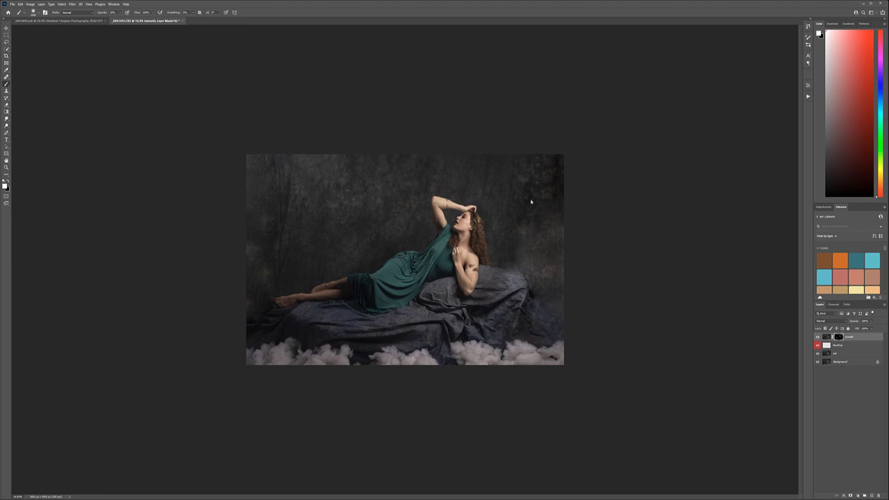
- Apply a Gaussian Blur to the smoothing layer's mask
alt+click(838, 337)
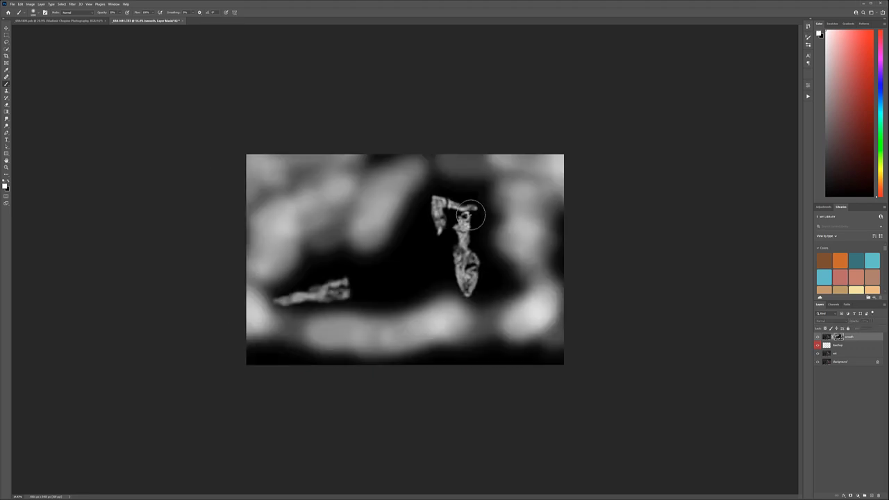
scroll(472, 210, up, 5)
click(71, 4)
click(150, 94)
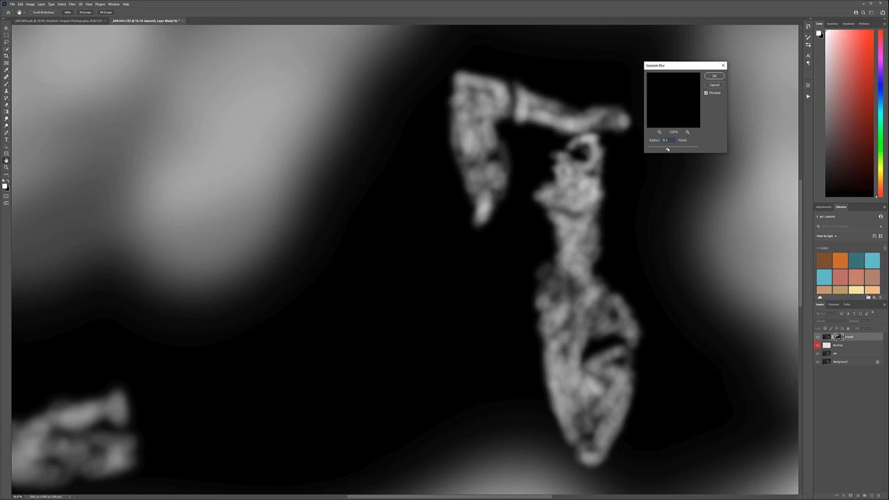
key(Return)
- Add a new 50% grey layer blended in Soft Light
alt+click(838, 337)
key(ctrl+shift+alt+n)
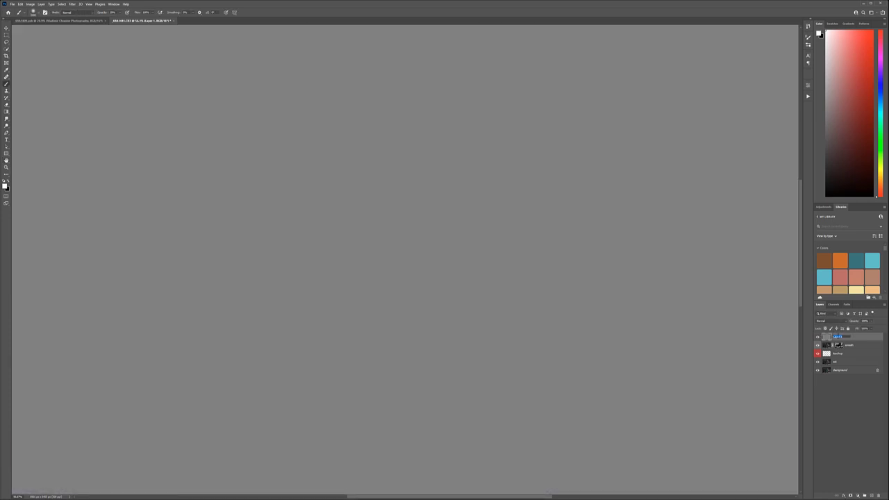
click(844, 321)
click(830, 387)
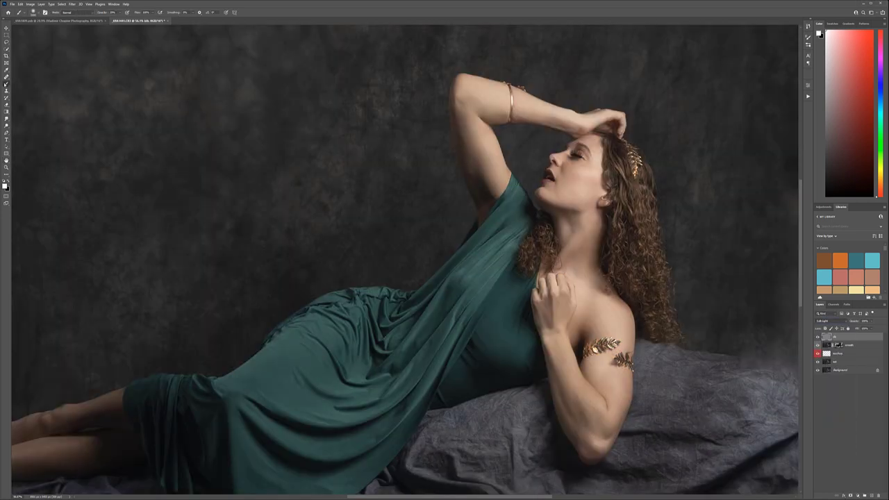
right_click(628, 318)
scroll(517, 330, up, 5)
key(Return)
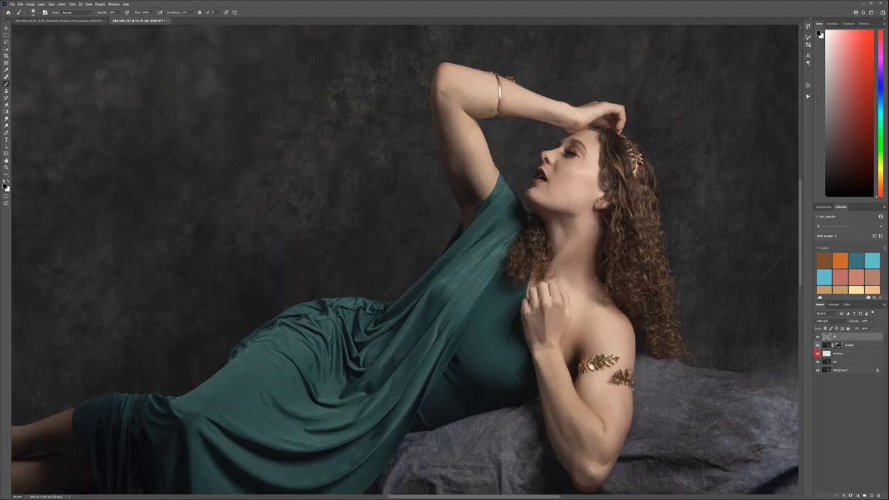
scroll(625, 181, up, 5)
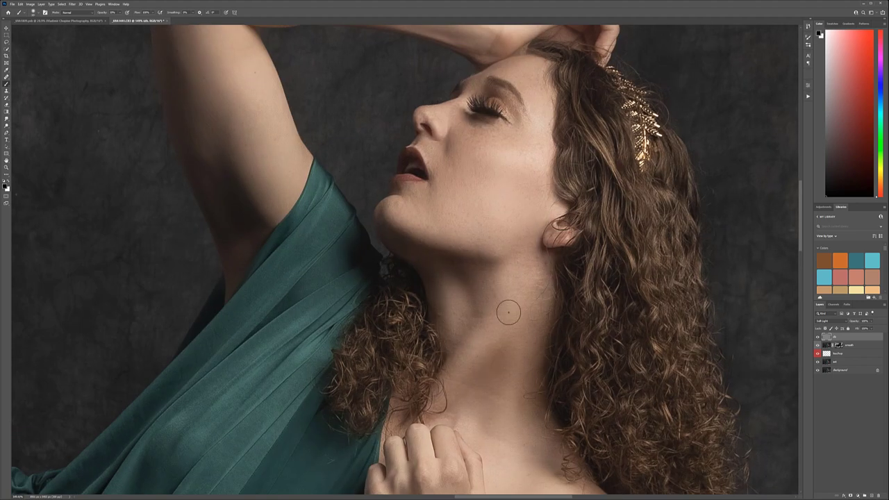
- Resize the brush and bring the raised arm and grey cloth into view
key(bracketright)
key(bracketright)
key(bracketright)
drag(540, 319, 687, 389)
drag(417, 80, 421, 204)
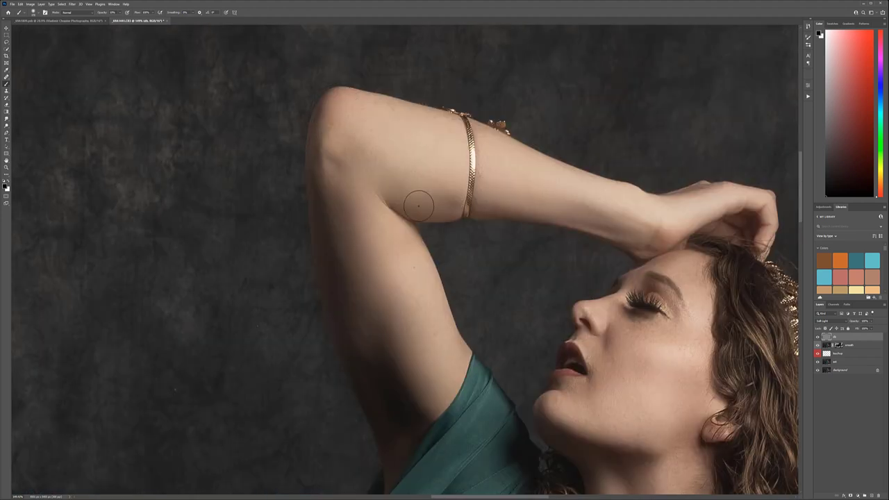
key(bracketleft)
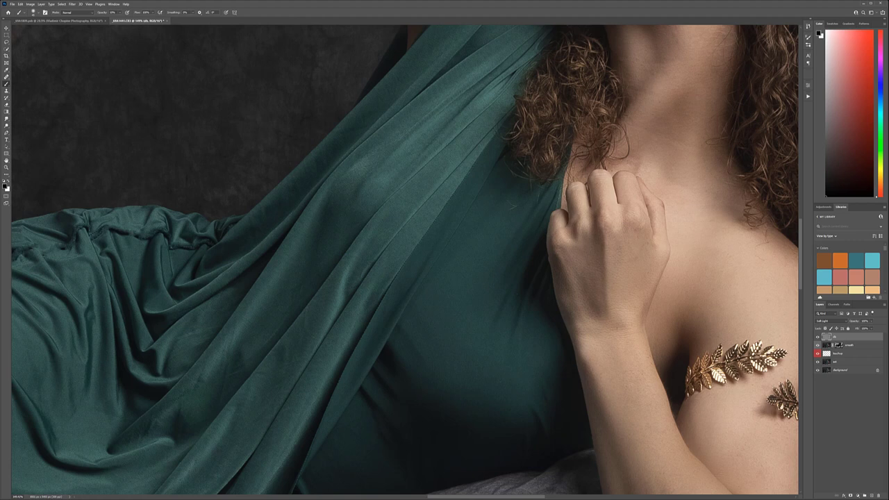
drag(663, 255, 519, 234)
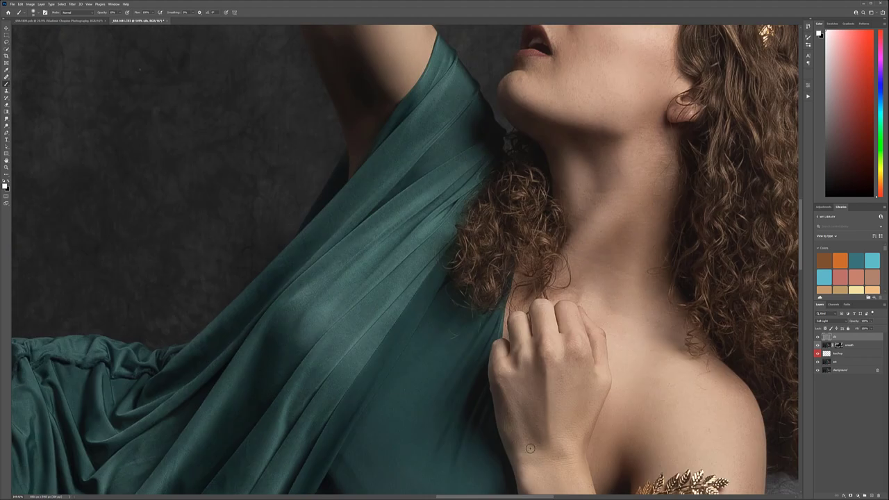
- Dodge the temple beside the eye on the grey Soft Light layer
scroll(530, 448, up, 5)
drag(436, 231, 450, 200)
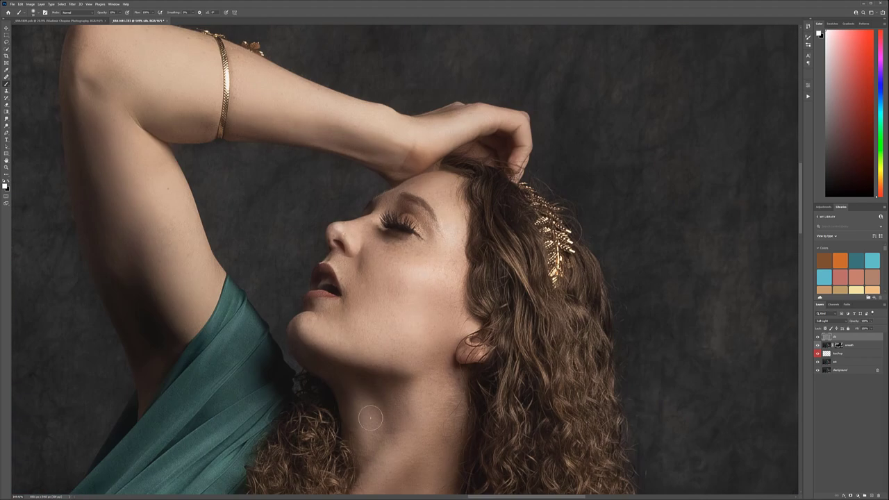
scroll(370, 417, down, 2)
scroll(294, 353, up, 4)
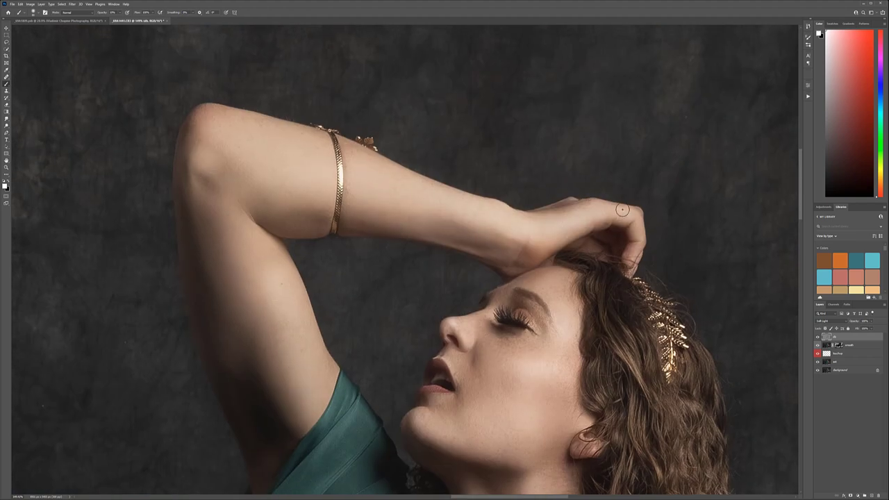
scroll(458, 368, down, 4)
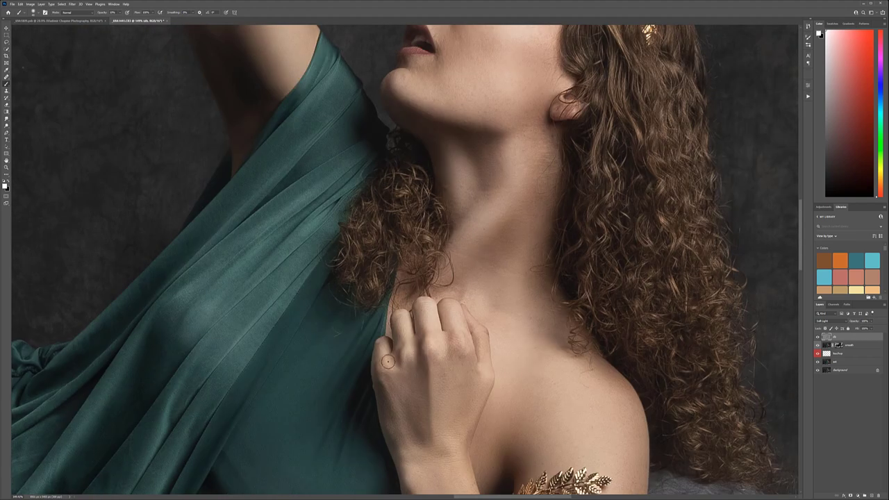
scroll(387, 362, down, 4)
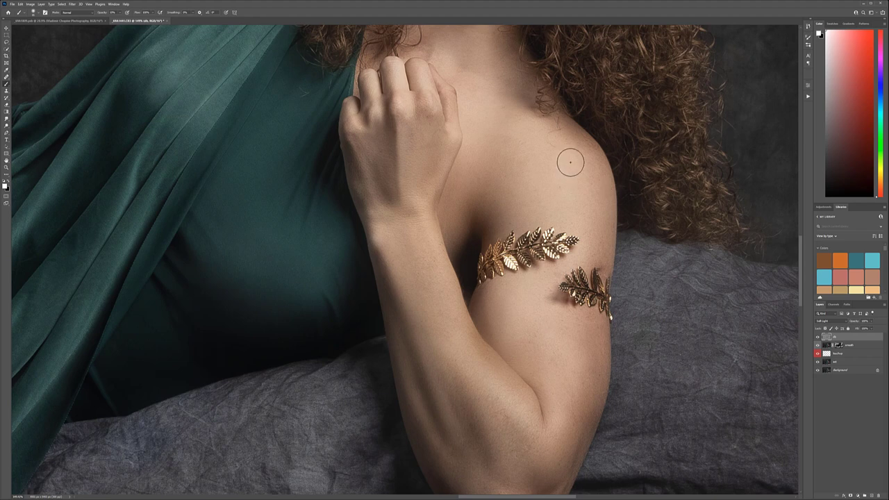
scroll(570, 162, left, 4)
scroll(549, 214, up, 3)
scroll(546, 190, up, 2)
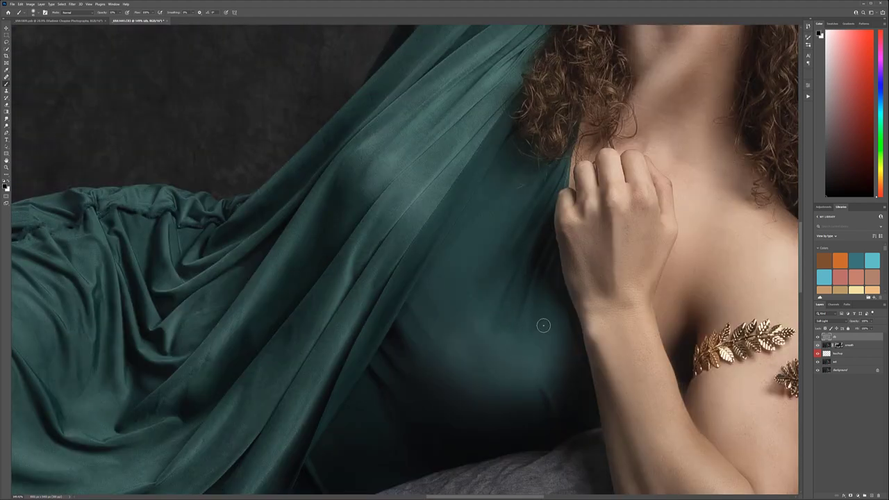
scroll(518, 361, down, 5)
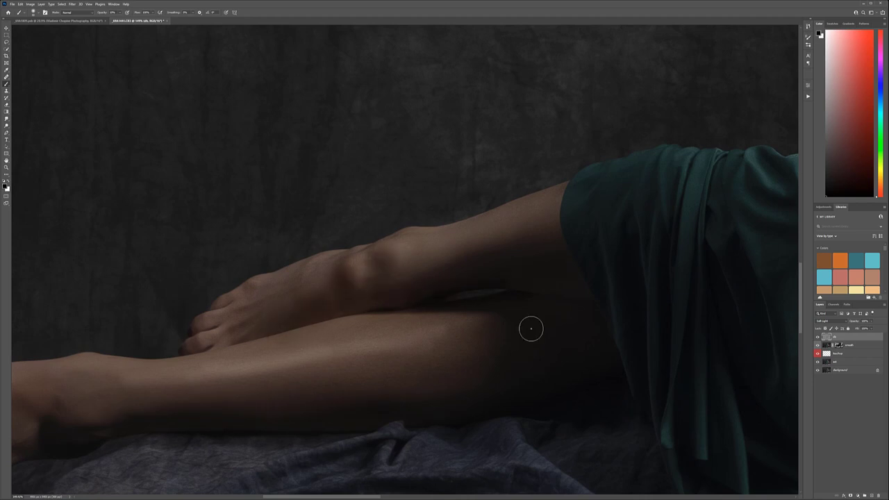
scroll(530, 327, left, 5)
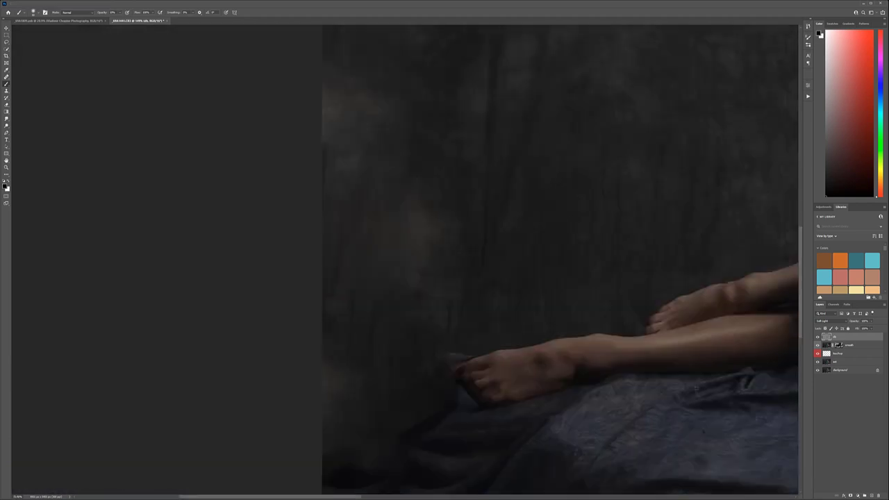
key(ctrl+0)
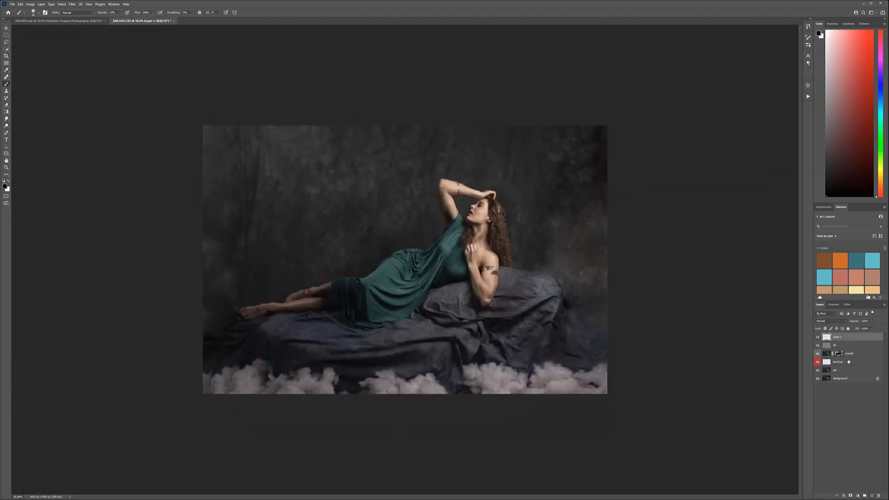
- Set the new grey layer to Soft Light; brighten behind the upper body, darken near pillow and hair
click(830, 321)
click(834, 390)
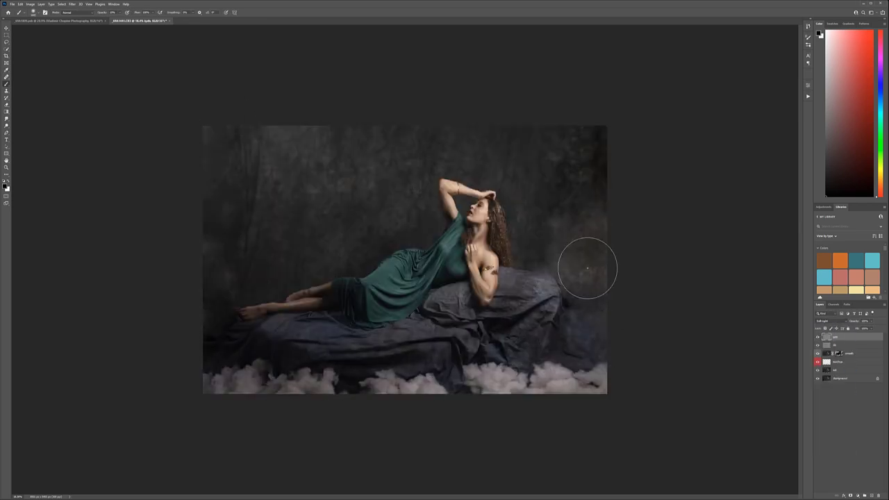
drag(590, 264, 566, 274)
key(x)
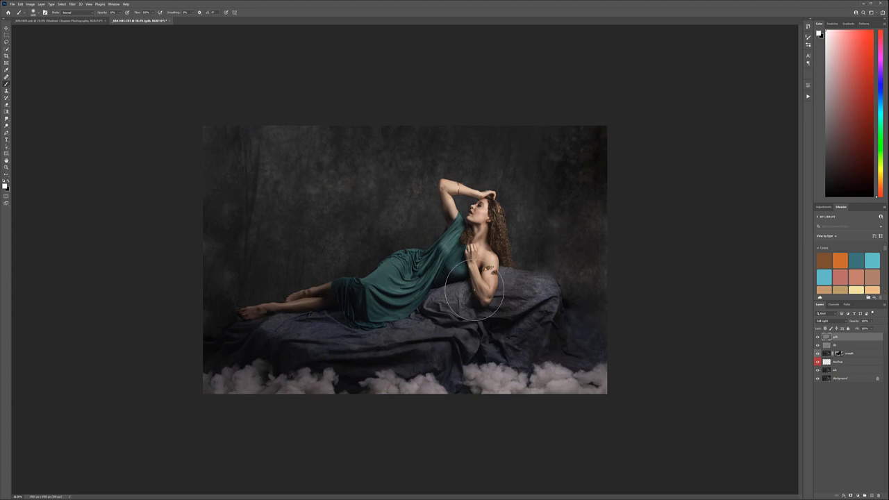
drag(475, 290, 416, 208)
key(x)
drag(512, 254, 522, 268)
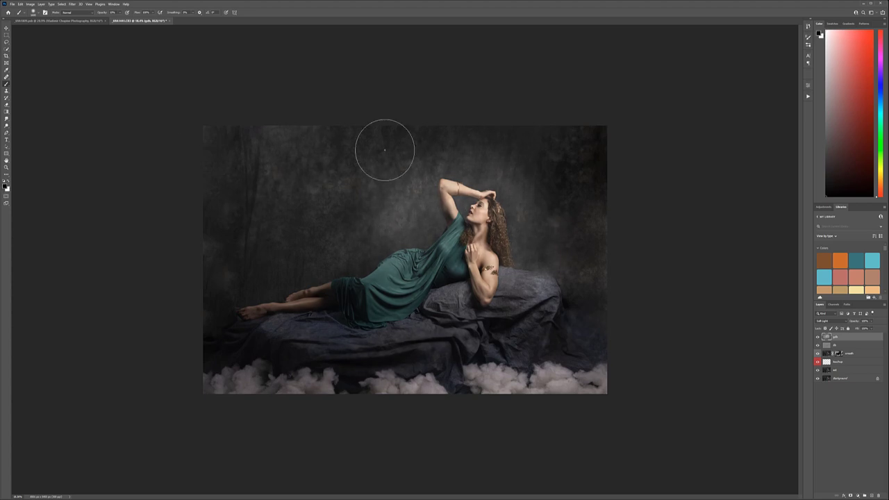
- Stamp all visible layers into a new top layer labelled green
key(v)
key(ctrl+shift+alt+e)
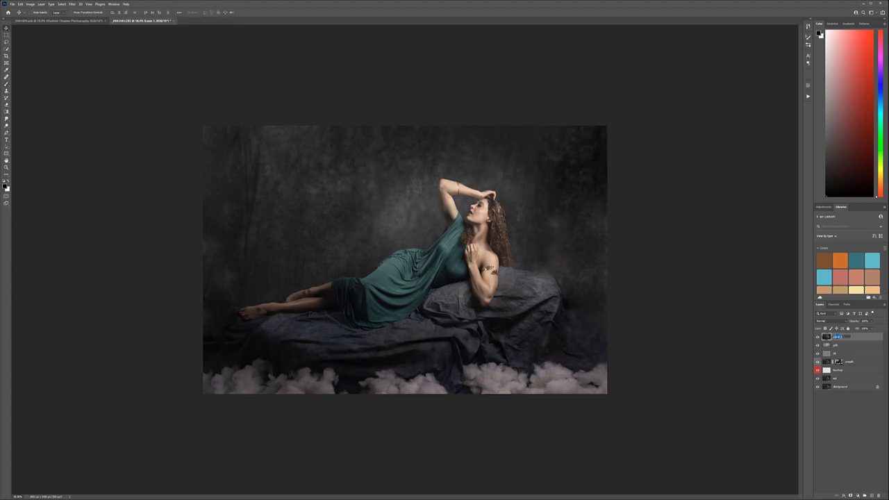
right_click(843, 337)
click(873, 321)
- Sharpen the merged layer with Unsharp Mask at 218%, 1.0 px radius
click(72, 4)
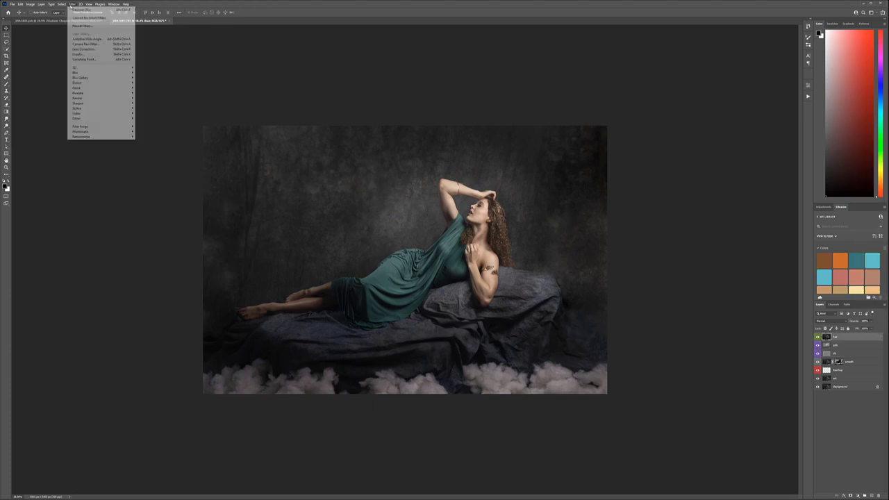
click(149, 128)
key(Return)
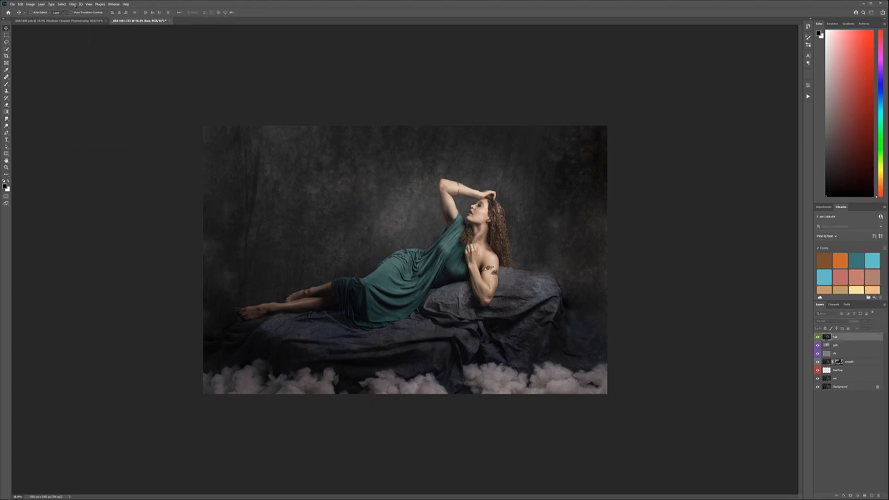
click(72, 4)
click(529, 177)
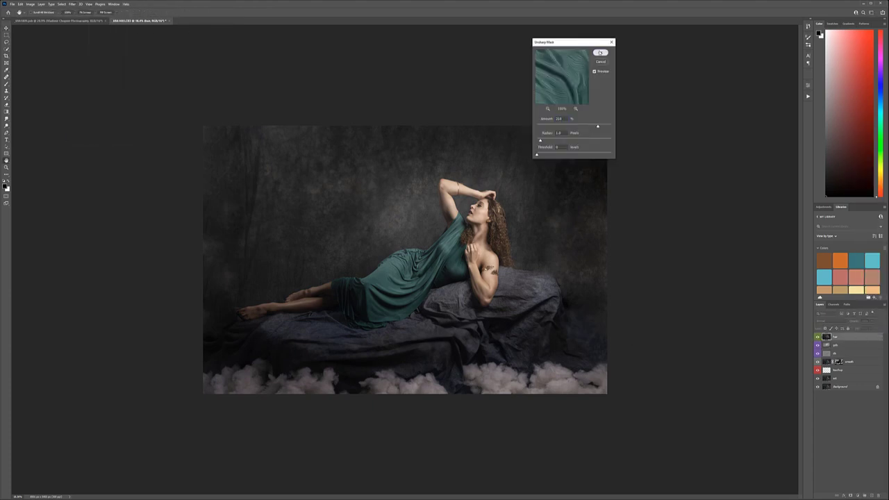
click(600, 52)
scroll(479, 231, up, 5)
- Hide the sharpening behind a black mask and paint it back over the curly hair
alt+click(855, 496)
key(b)
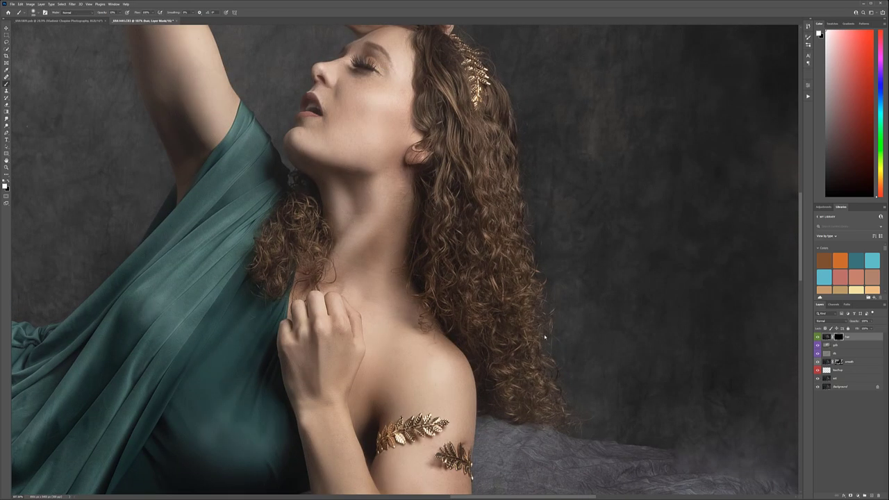
scroll(397, 75, up, 5)
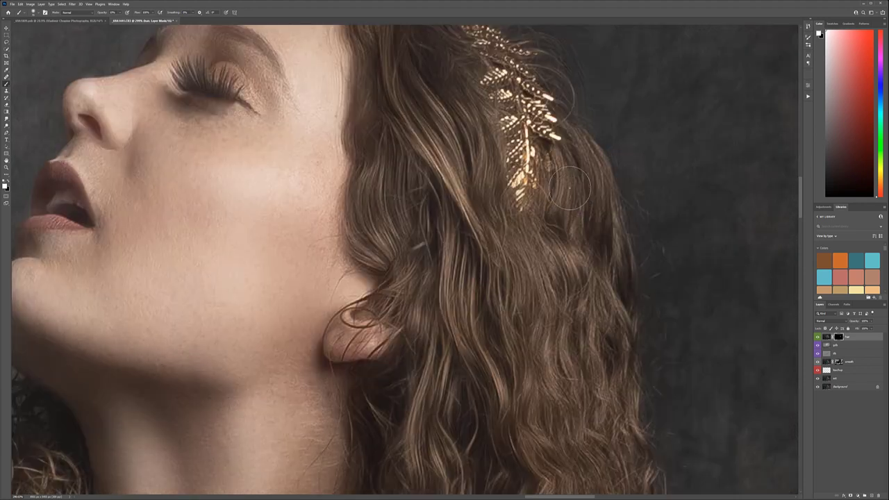
drag(715, 368, 570, 189)
drag(614, 298, 559, 131)
drag(471, 376, 463, 280)
key(ctrl+0)
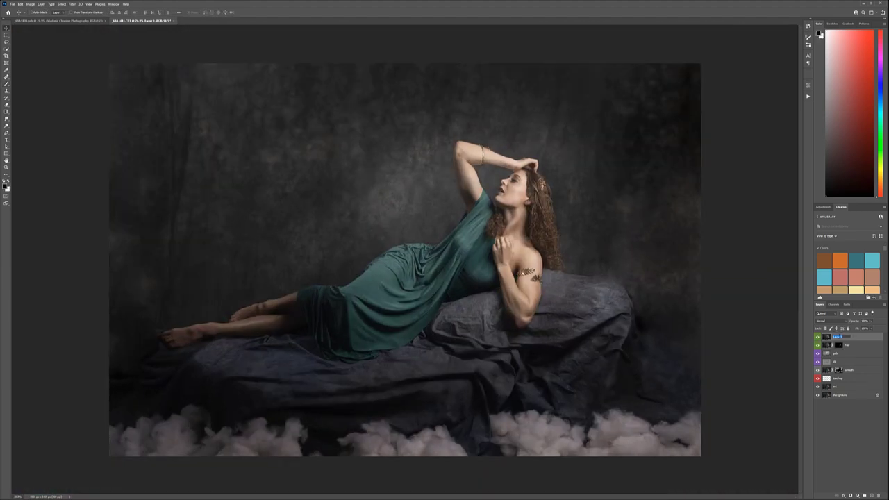
- Convert the merged copy to Black & White and apply Shadows/Highlights
click(30, 4)
click(105, 80)
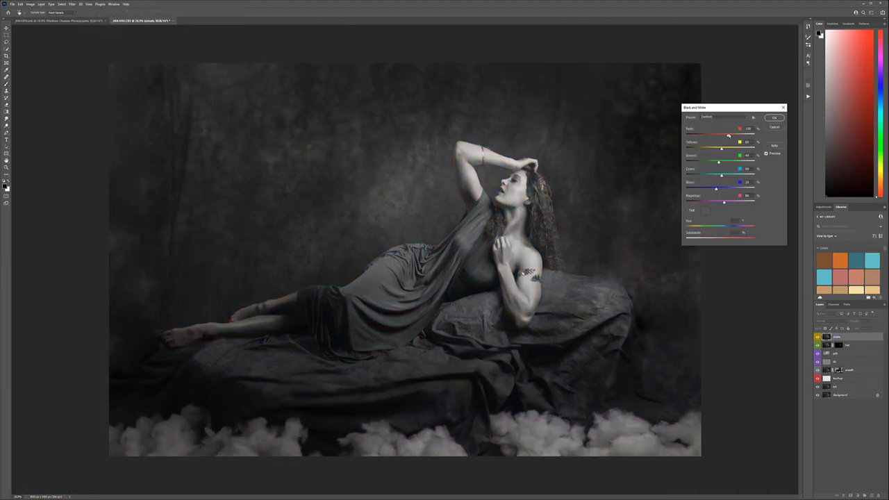
click(774, 118)
click(30, 3)
click(104, 107)
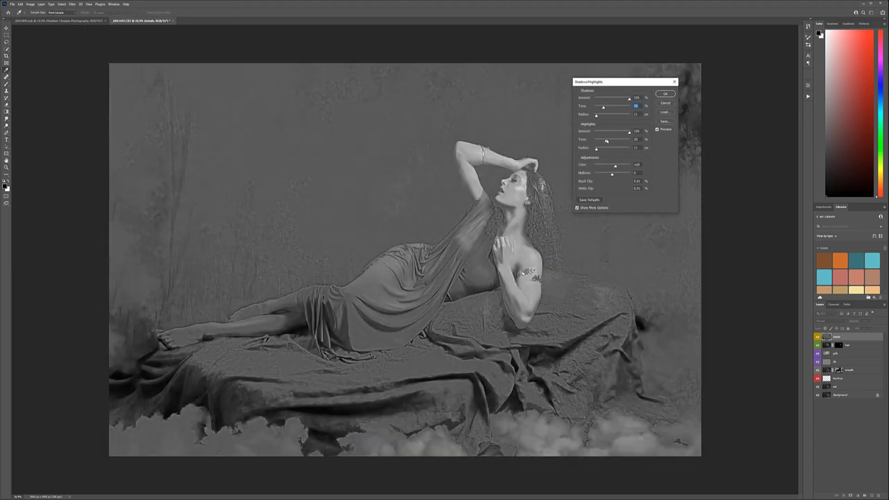
click(664, 94)
- Apply High Pass to the grey layer and blend it in Soft Light
click(71, 4)
click(100, 97)
key(Return)
key(shift+alt+f)
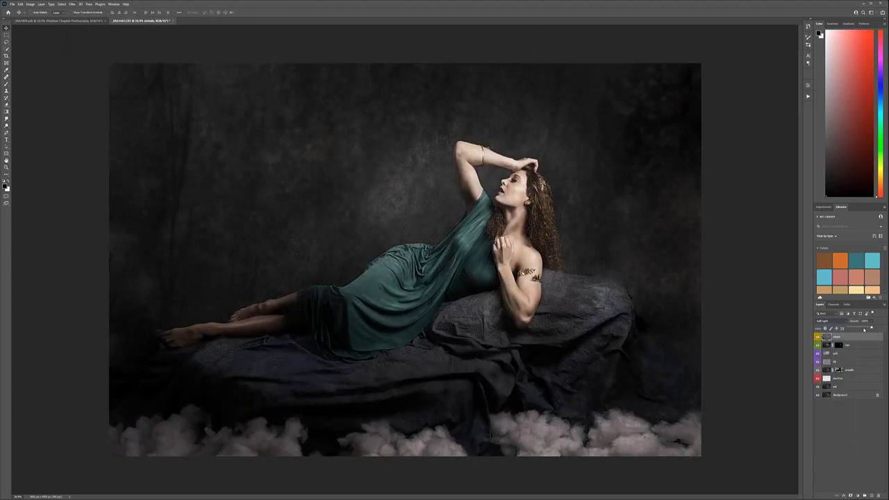
key(ctrl+1)
key(ctrl+0)
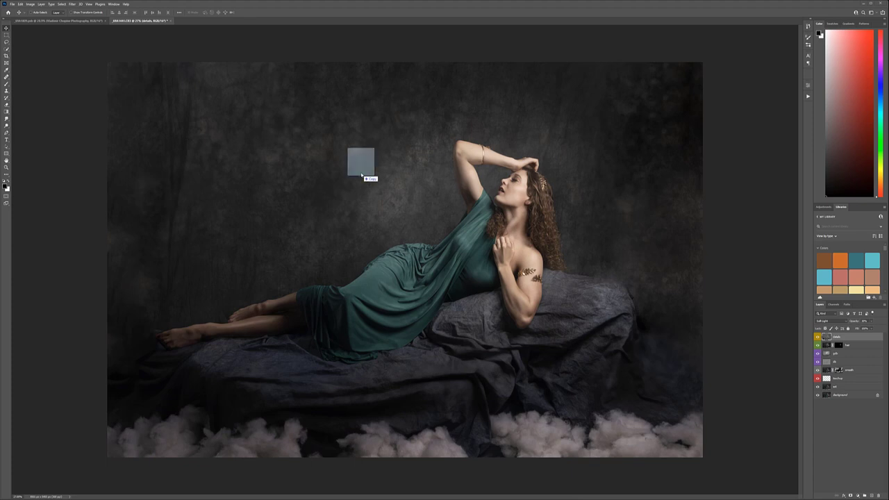
- Place the sunlit cloud image, enlarge it over the canvas, flip it horizontally and shift it right
drag(888, 167, 362, 170)
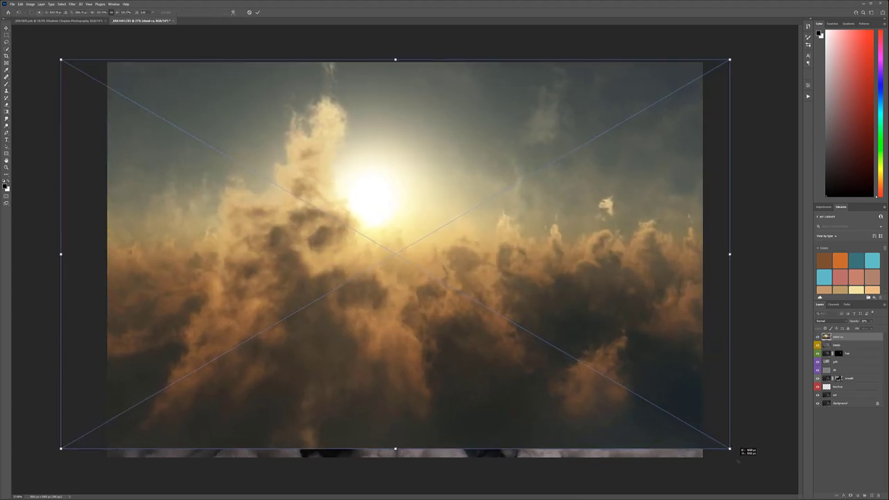
drag(684, 422, 748, 458)
key(Return)
click(20, 3)
mouse_move(29, 126)
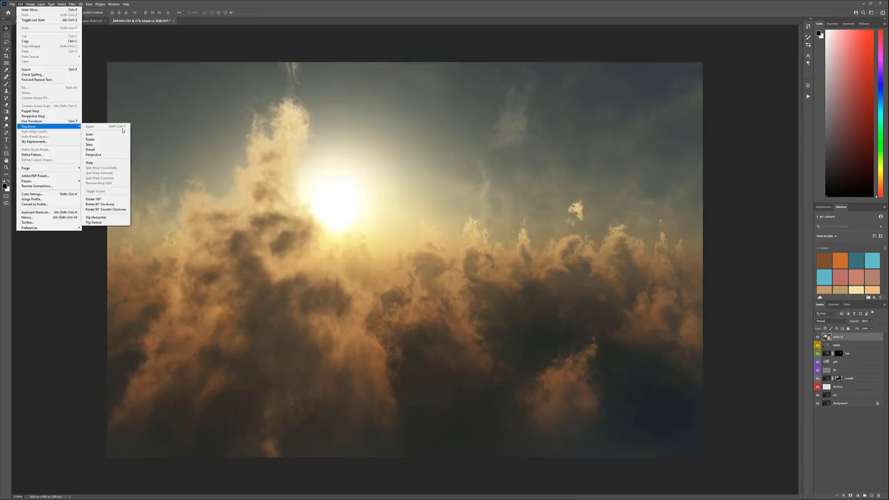
click(109, 208)
mouse_move(470, 206)
mouse_down()
mouse_move(555, 205)
mouse_move(558, 167)
mouse_up()
key(4)
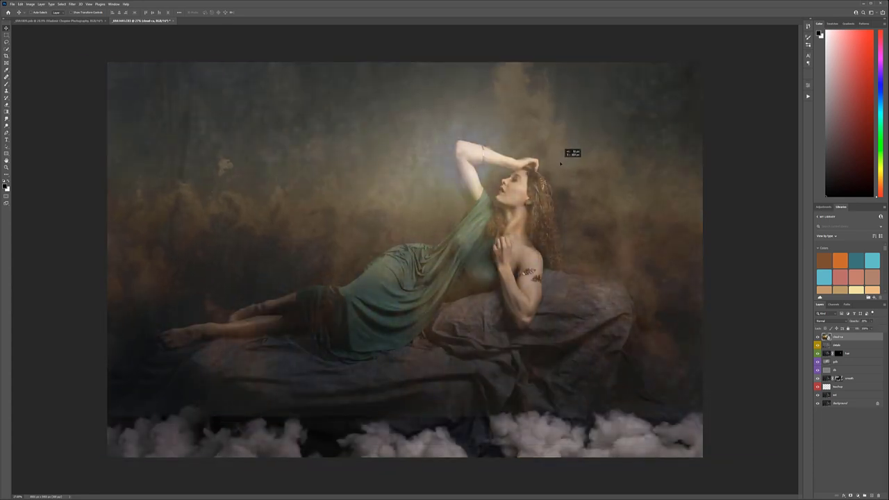
key(0)
- Set the cloud layer to Soft Light, add a black mask, and paint warm clouds into the background
click(826, 321)
click(830, 391)
alt+click(857, 494)
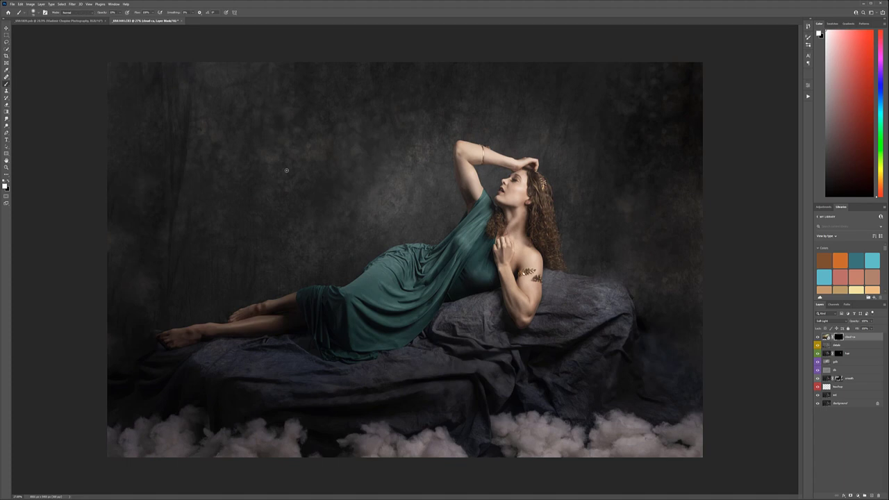
click(6, 185)
click(698, 120)
mouse_move(674, 79)
mouse_down()
mouse_move(173, 232)
mouse_move(175, 285)
mouse_up()
drag(571, 90, 669, 284)
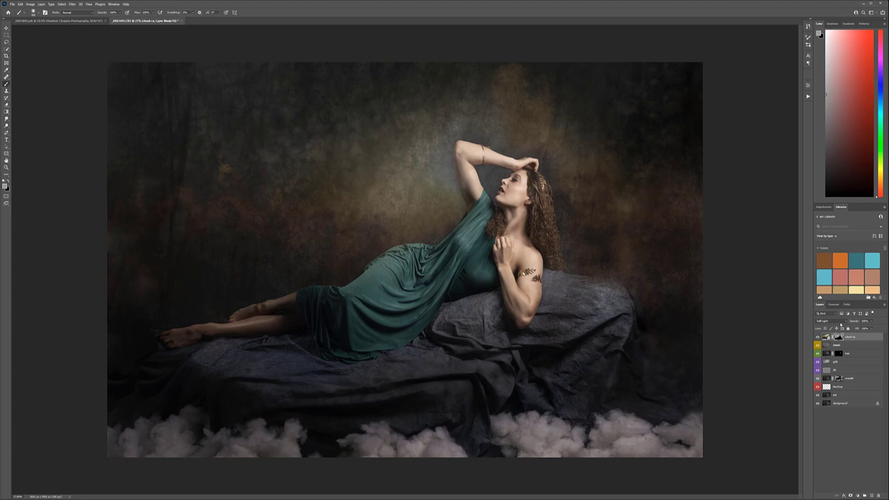
- Keep Soft Light after previewing blends and paint warm tone between the arm and face
click(830, 321)
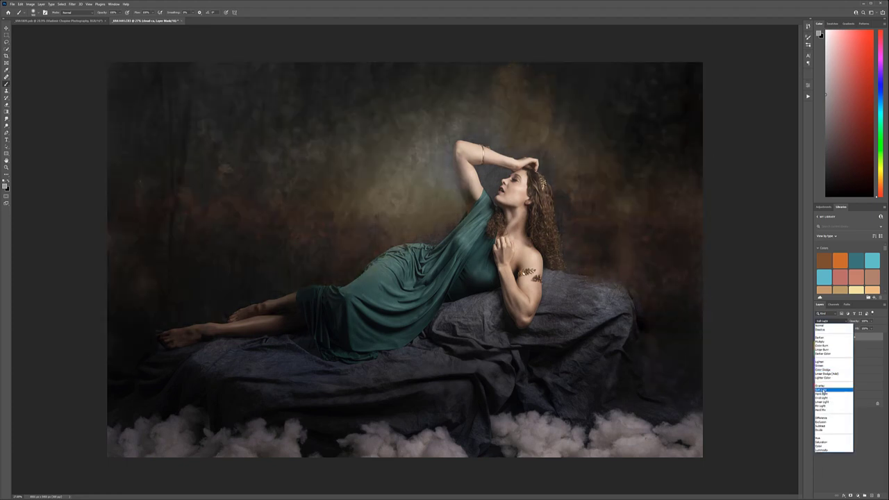
click(821, 392)
scroll(342, 155, up, 5)
mouse_move(292, 125)
mouse_down()
mouse_move(562, 158)
mouse_move(538, 291)
mouse_move(490, 399)
mouse_move(314, 141)
mouse_move(393, 173)
mouse_move(394, 254)
mouse_move(488, 377)
mouse_up()
key(])
key(])
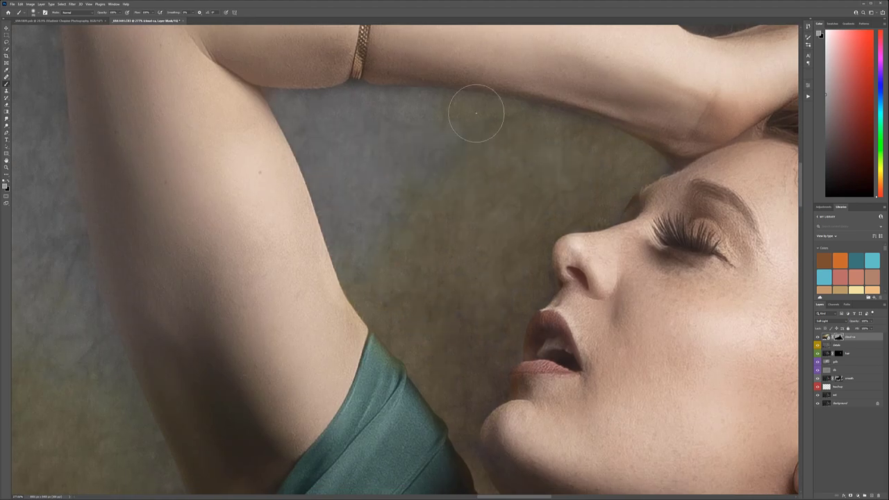
- Paint more warm cloud glow into the mask along the backdrop above the drape
scroll(445, 153, up, 3)
scroll(361, 195, right, 6)
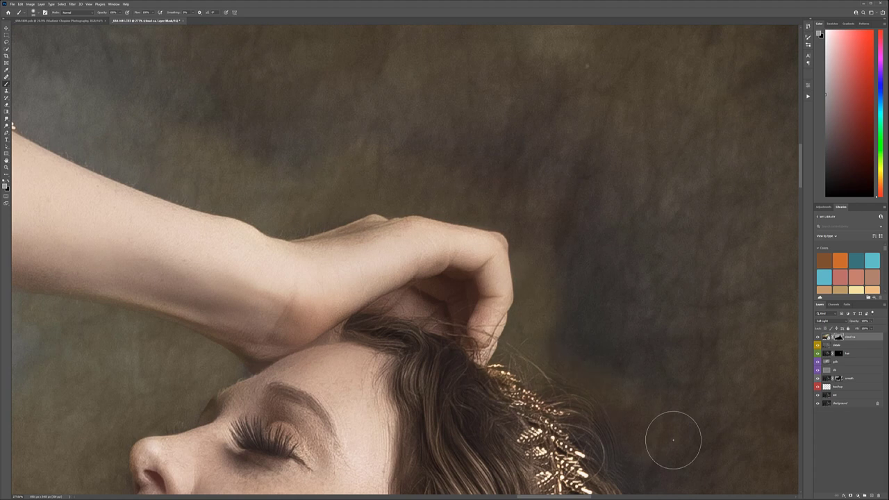
scroll(435, 173, down, 5)
scroll(475, 260, down, 5)
scroll(488, 282, down, 5)
scroll(710, 177, down, 3)
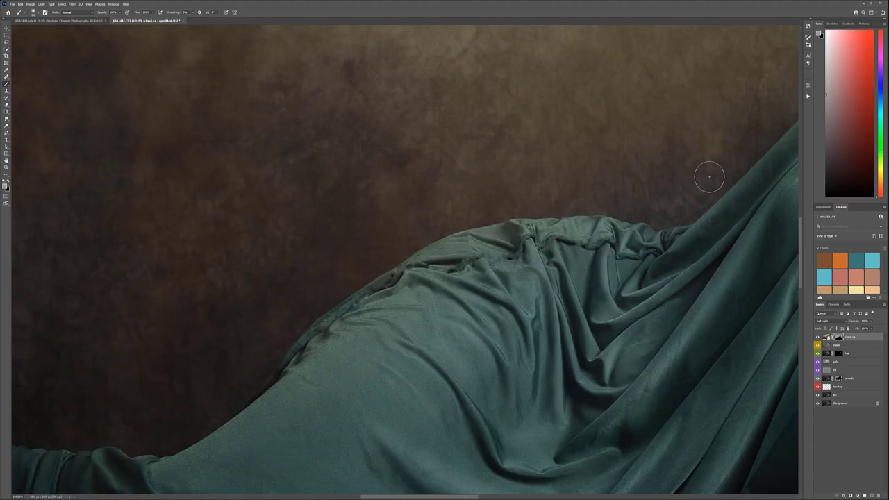
scroll(387, 241, down, 3)
scroll(334, 262, up, 10)
scroll(615, 163, down, 5)
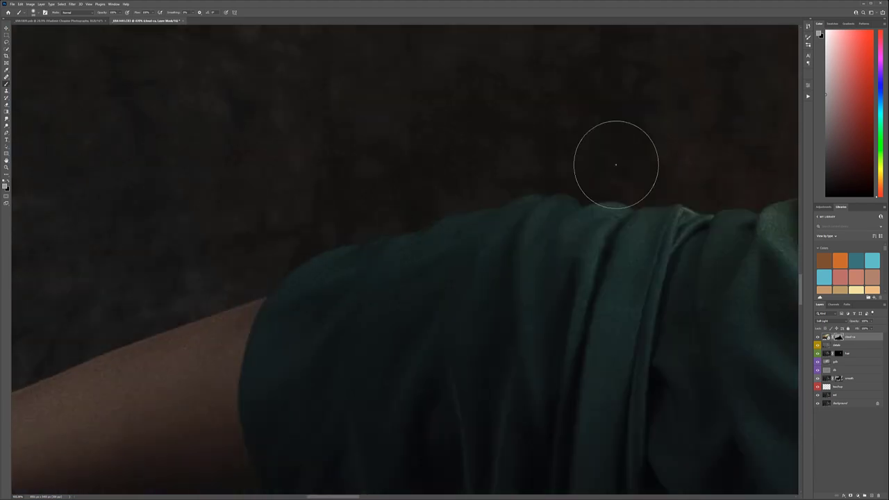
drag(616, 162, 628, 131)
- Fit the whole image on screen and view the cloud layer's mask on its own
scroll(99, 294, left, 10)
scroll(313, 145, up, 5)
scroll(639, 133, up, 5)
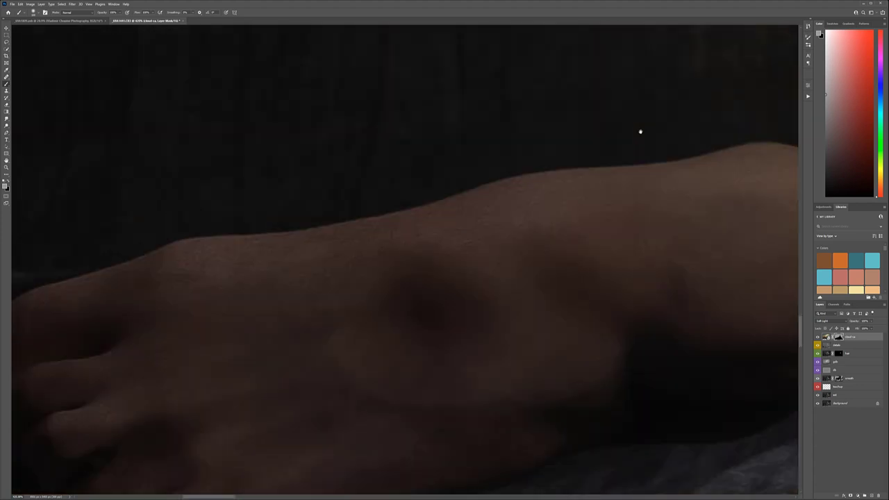
scroll(209, 322, left, 5)
key(ctrl+0)
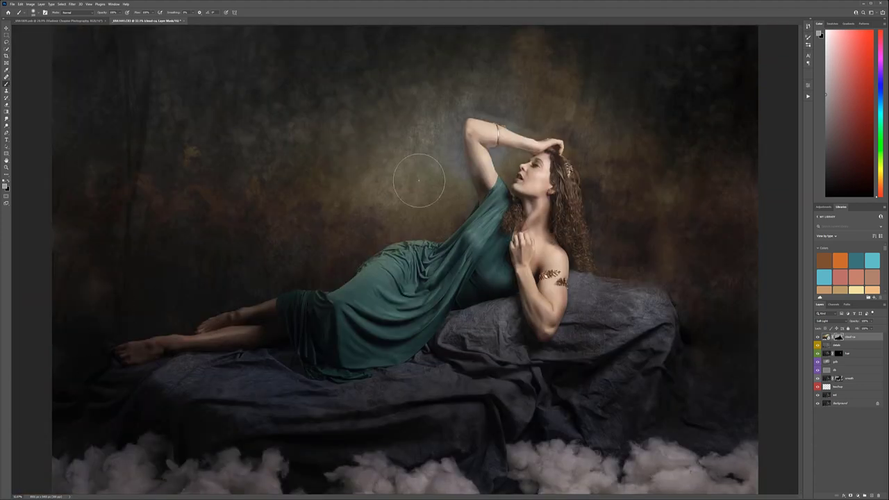
scroll(633, 244, down, 2)
alt+click(838, 337)
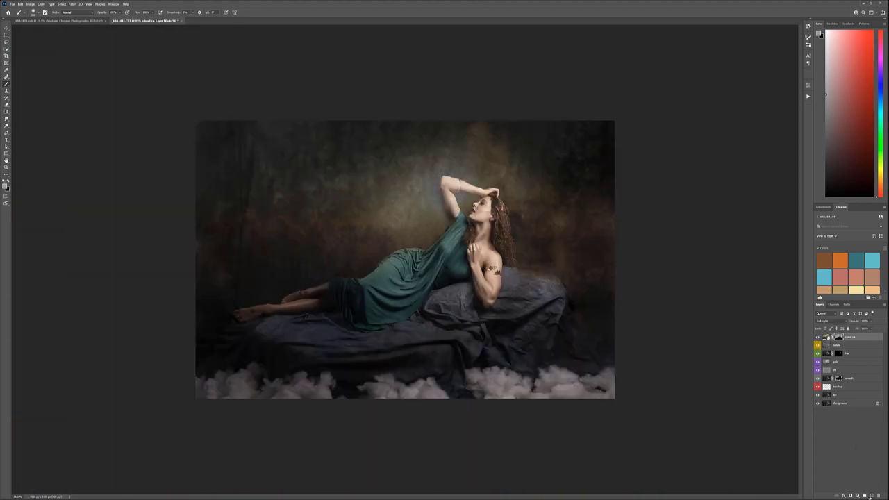
- Add a grey-filled Soft Light layer and brighten the glow around the raised arm and head
click(870, 496)
click(827, 321)
click(830, 389)
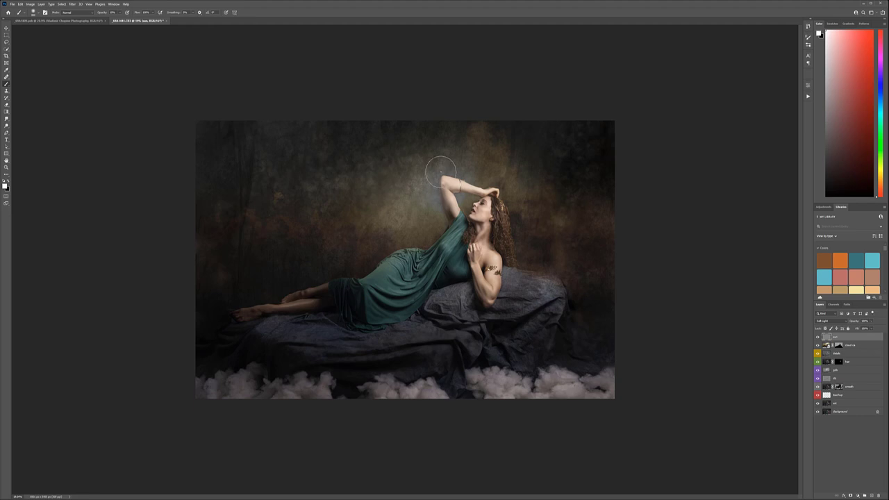
drag(440, 171, 414, 166)
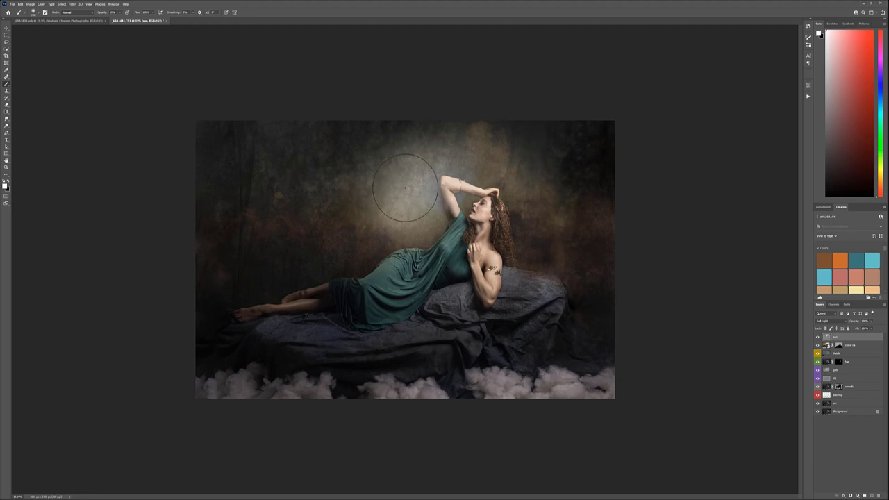
key(ctrl+z)
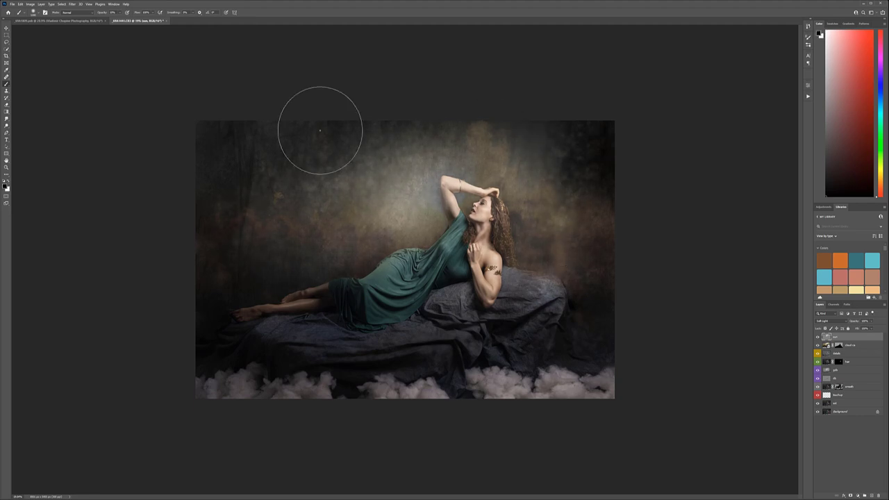
scroll(319, 130, up, 5)
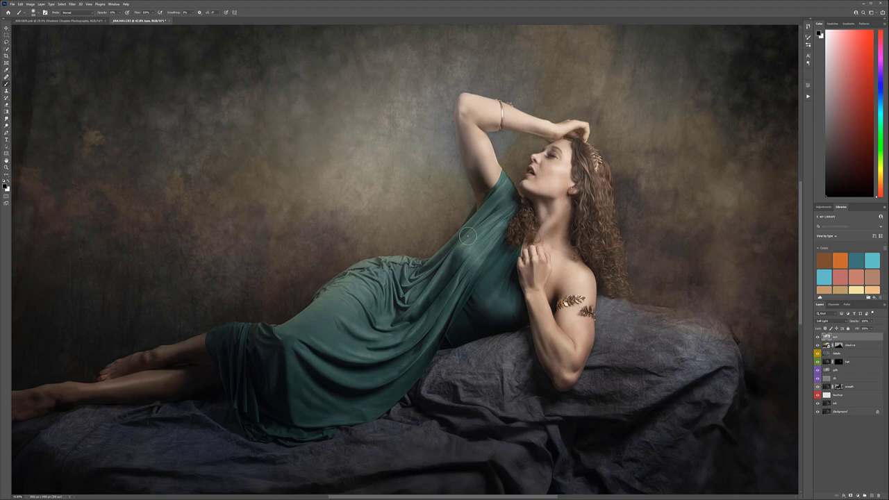
scroll(444, 271, down, 5)
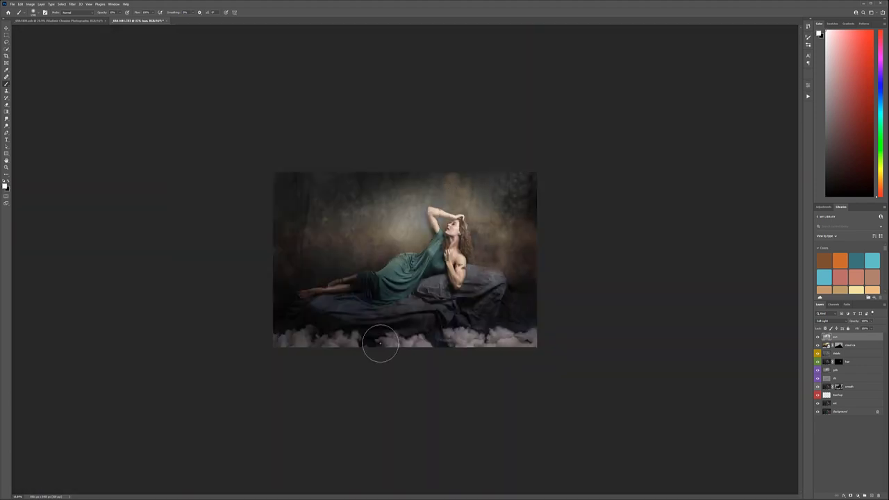
- Darken the glow above the raised arm, then place and scale the stone texture over the lower half
drag(413, 202, 388, 202)
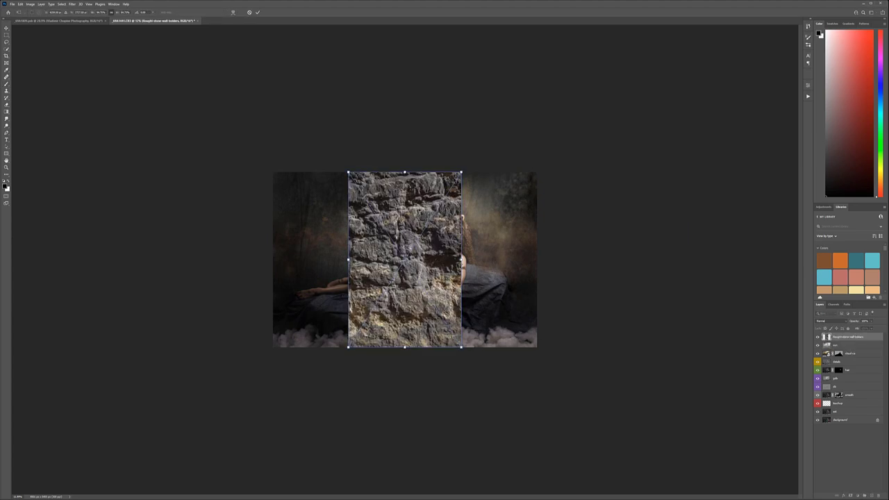
mouse_move(318, 325)
mouse_down()
mouse_move(279, 318)
mouse_move(514, 266)
mouse_up()
key(Return)
- Blend the stone texture layer into the rock and swap to the other paint colour for masking
click(825, 321)
click(821, 389)
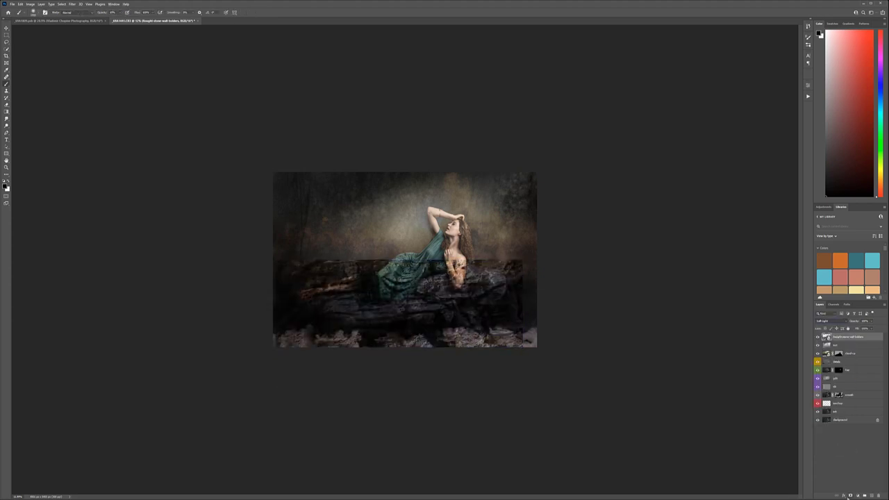
scroll(479, 273, up, 3)
scroll(351, 222, up, 2)
key(x)
scroll(586, 292, right, 5)
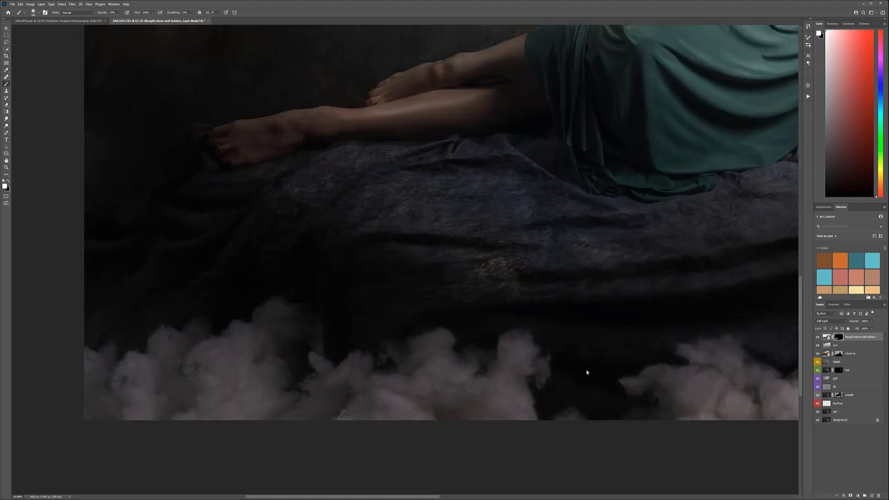
scroll(591, 329, down, 3)
scroll(562, 195, up, 2)
scroll(667, 273, up, 3)
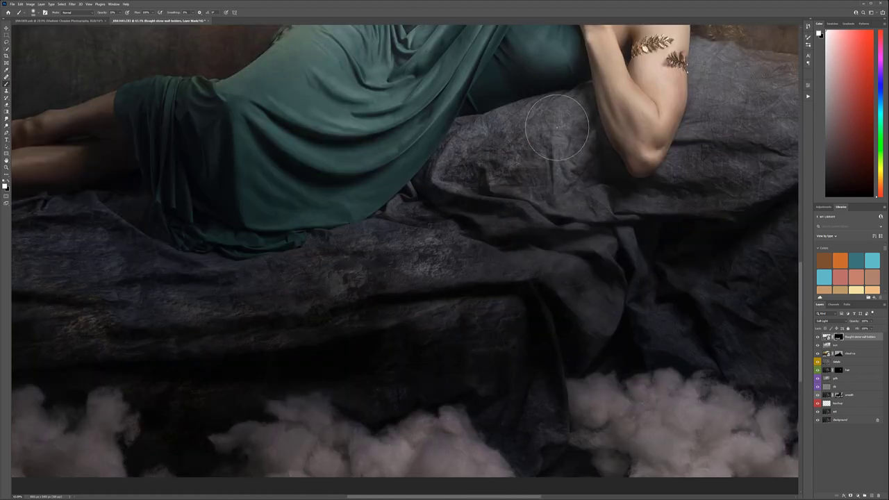
- Inspect the stone-textured rock around the arm and fit the whole image on screen
scroll(473, 332, right, 8)
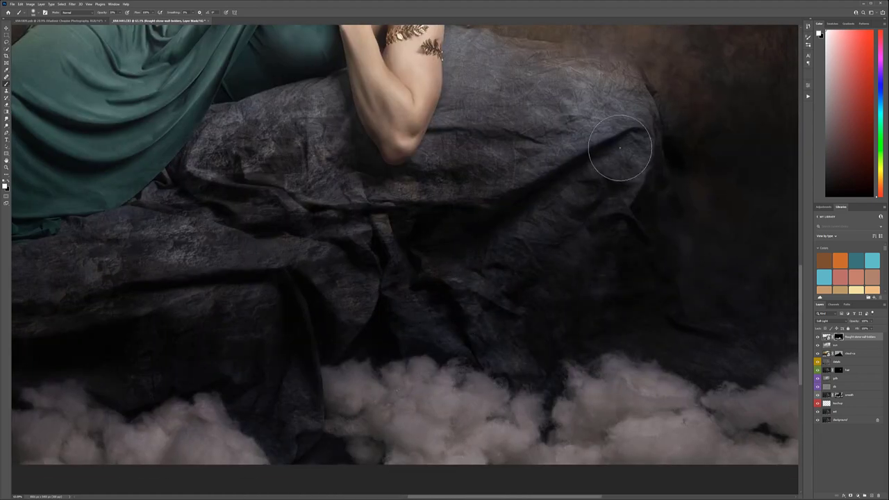
scroll(570, 286, up, 4)
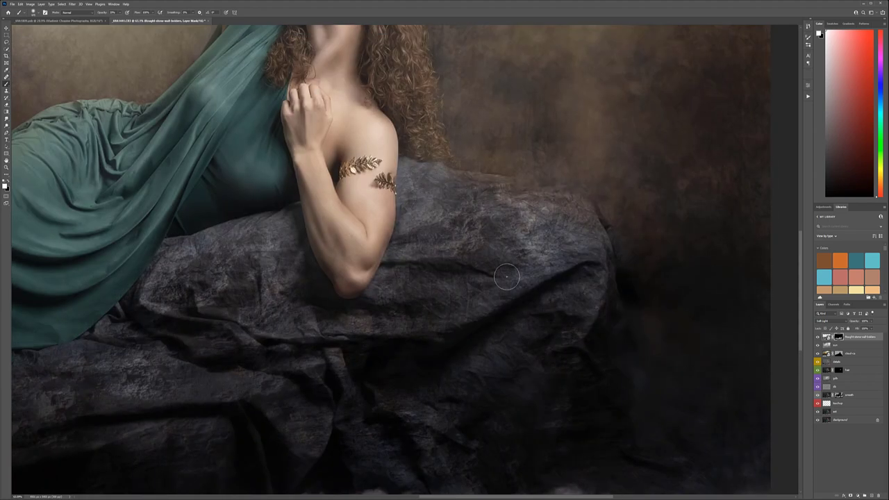
scroll(639, 280, down, 6)
scroll(639, 280, right, 4)
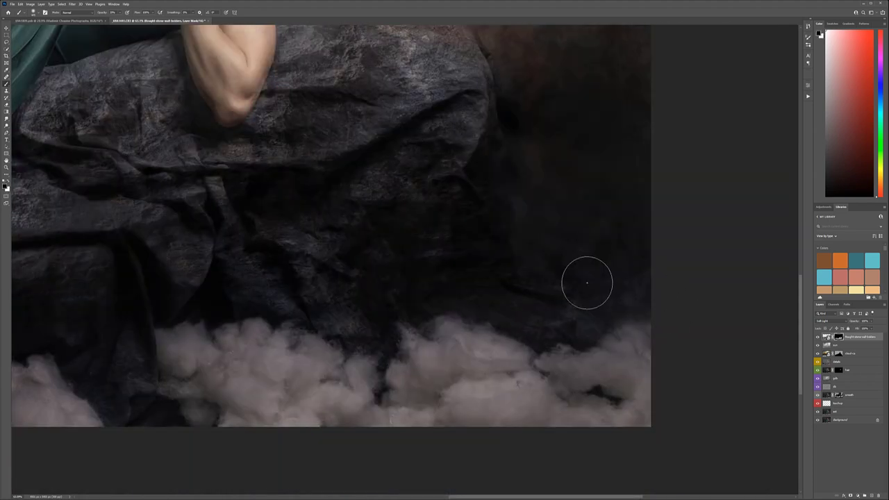
key(ctrl+0)
scroll(496, 253, up, 2)
scroll(495, 253, up, 5)
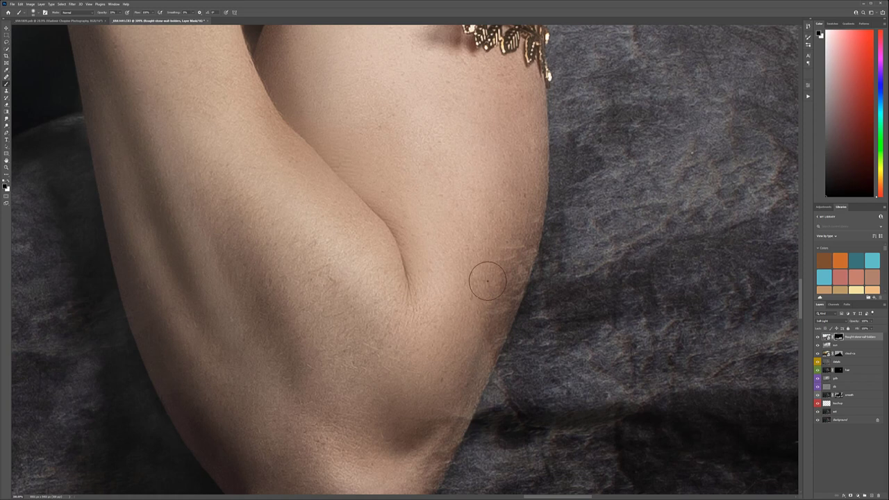
scroll(428, 458, down, 3)
scroll(429, 458, up, 4)
key(ctrl+0)
- Add a new orange-labelled layer and paint white light rays from the top-right corner
key(v)
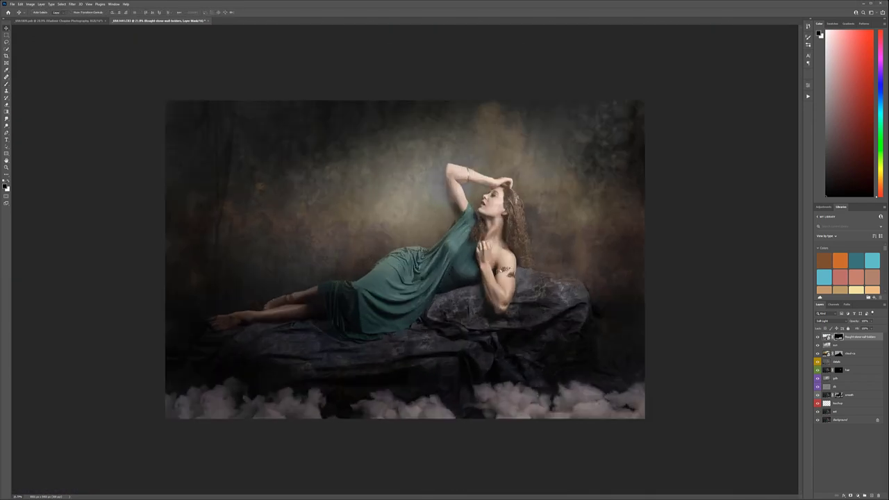
key(ctrl+shift+alt+e)
right_click(856, 337)
click(868, 291)
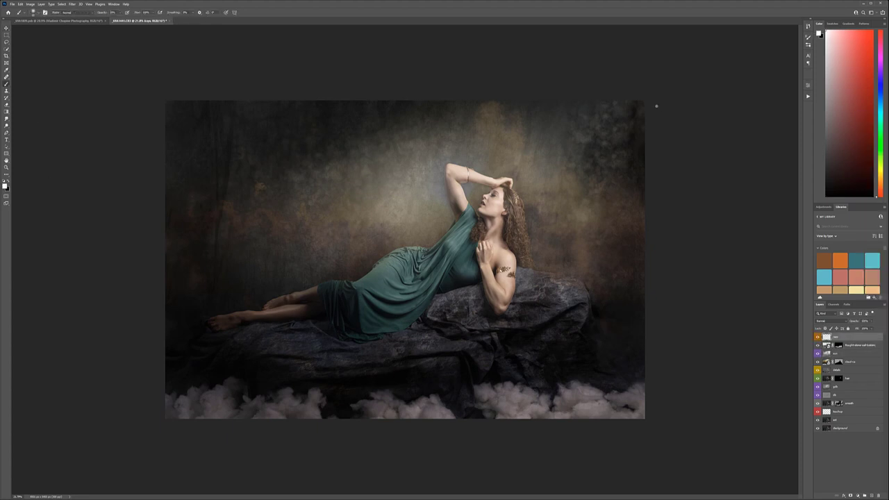
drag(634, 102, 453, 243)
mouse_move(640, 102)
mouse_down()
mouse_move(434, 274)
mouse_move(460, 175)
mouse_move(498, 276)
mouse_move(327, 292)
mouse_move(403, 281)
mouse_move(351, 187)
mouse_up()
mouse_move(643, 108)
mouse_down()
mouse_move(458, 321)
mouse_move(240, 306)
mouse_move(514, 298)
mouse_move(170, 328)
mouse_up()
click(72, 4)
- Soften the rays with Gaussian Blur, set them to Soft Light and lower their opacity
click(149, 93)
drag(656, 149, 681, 151)
key(Return)
click(827, 321)
click(826, 375)
drag(868, 327, 857, 328)
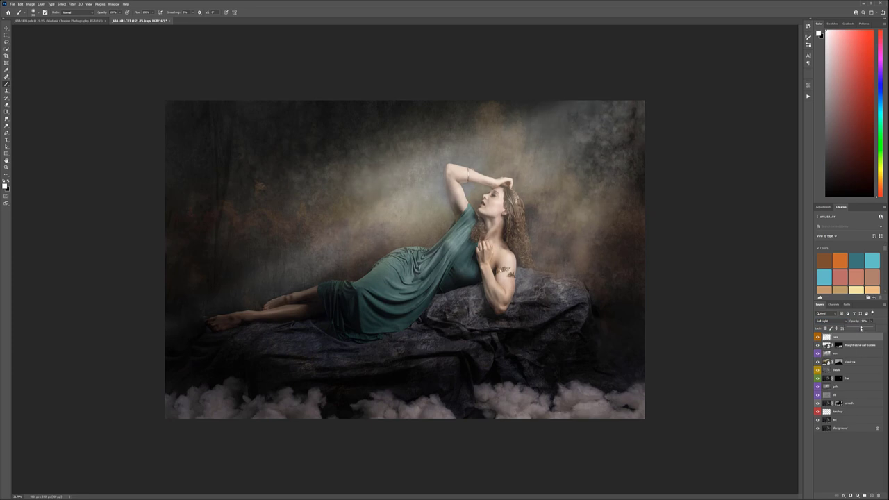
key(v)
key(ctrl+minus)
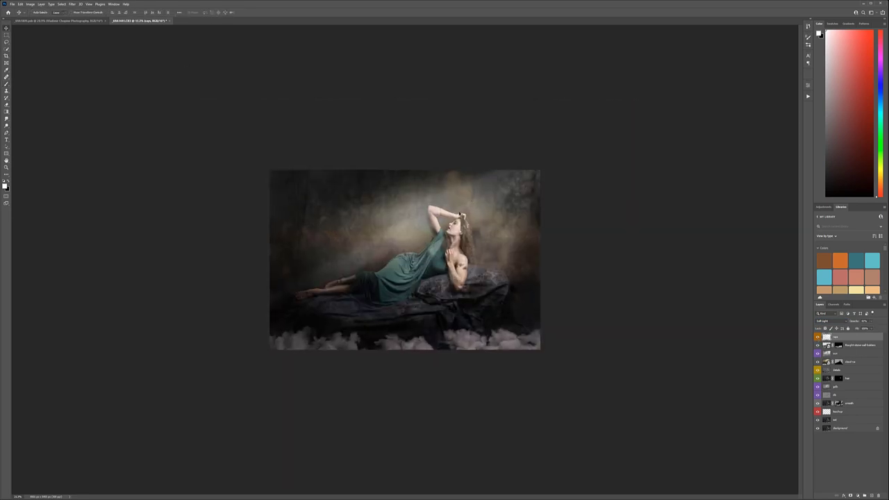
- On a new layer, stamp fog onto the lower left of the rock with a cloud brush
click(873, 495)
key(b)
right_click(479, 160)
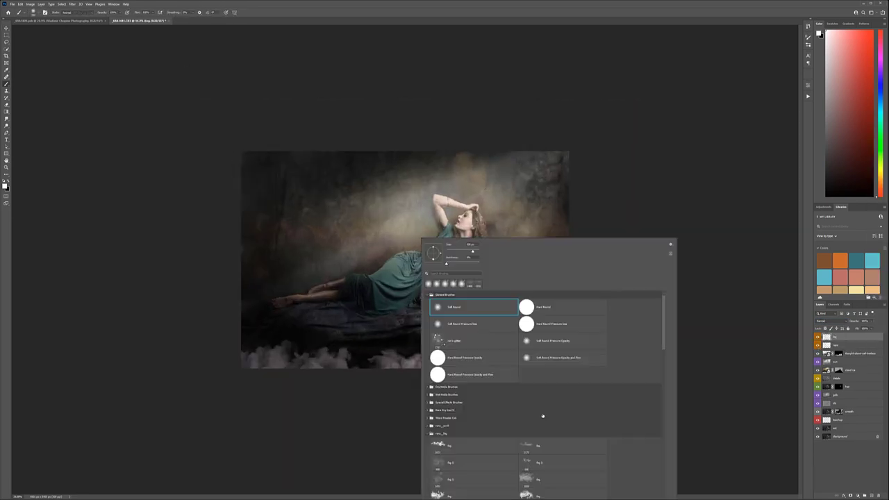
scroll(542, 347, down, 2)
scroll(595, 381, down, 3)
double_click(595, 381)
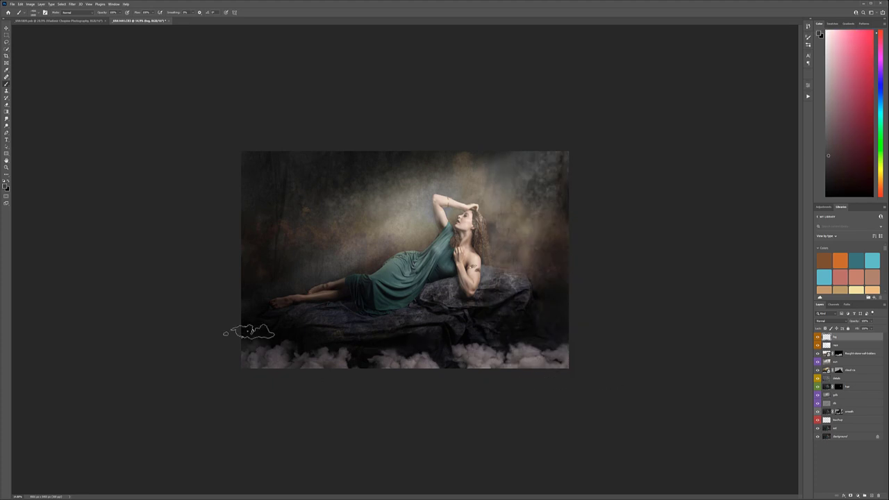
click(274, 337)
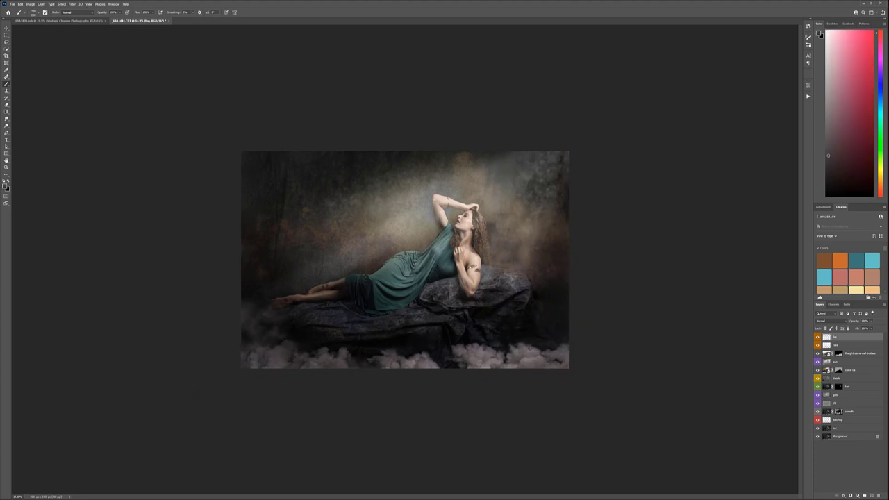
- Paint fog over the lower right rock and clouds with a smaller brush, then pick pale beige
right_click(484, 307)
double_click(587, 375)
key(ctrl+0)
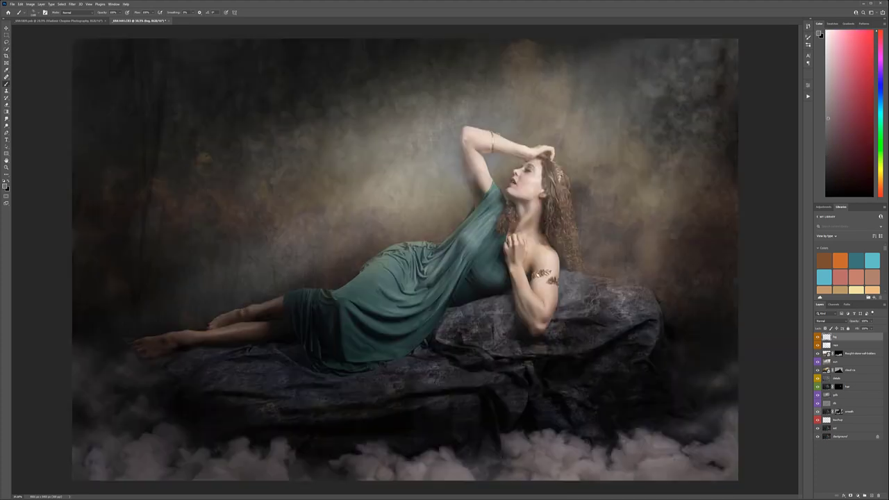
mouse_move(534, 434)
mouse_down()
mouse_move(571, 388)
mouse_move(571, 453)
mouse_up()
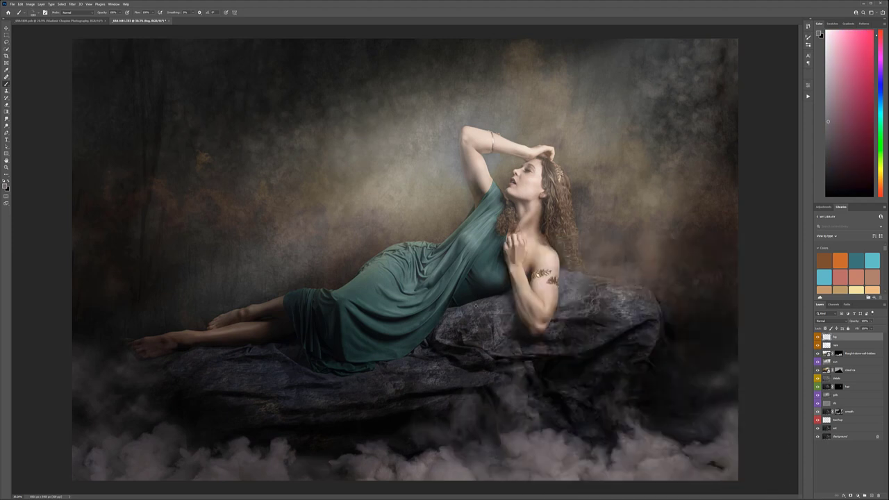
key(ctrl+minus)
key(ctrl+minus)
alt+click(430, 241)
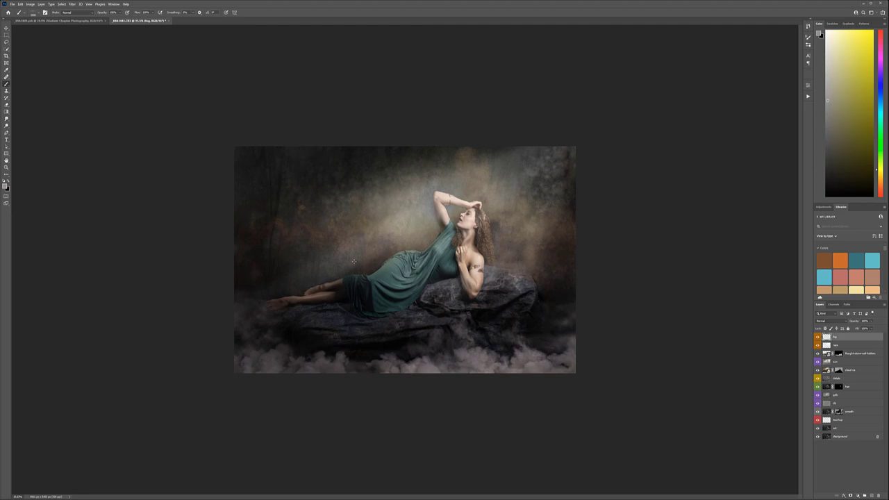
key(ctrl+minus)
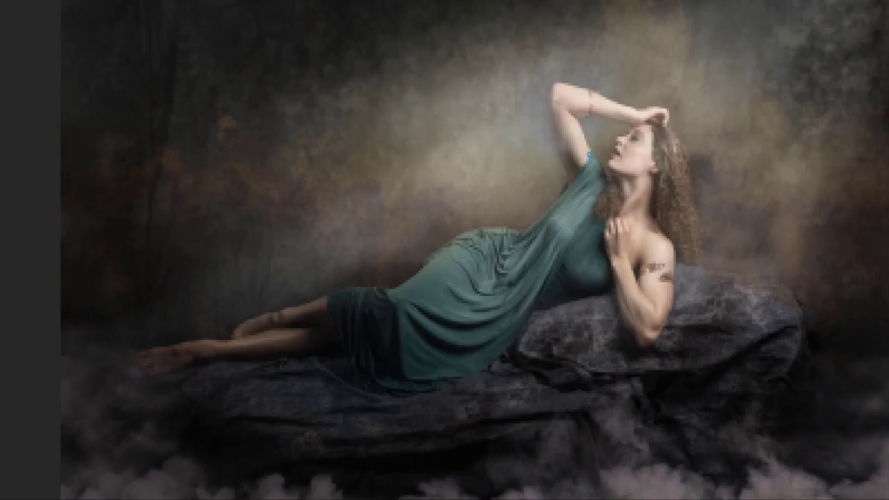
- Generate a glow-element layer with the glow plugin, haloing the raised arm and head
key(alt+v)
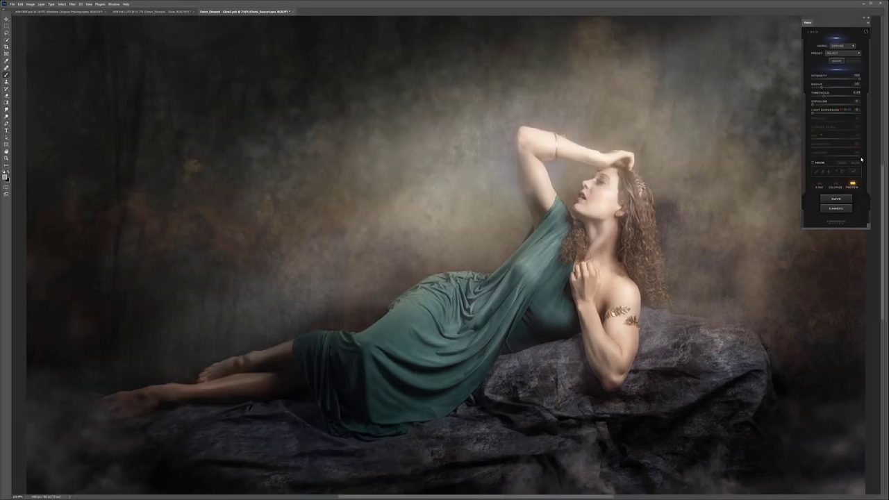
click(822, 186)
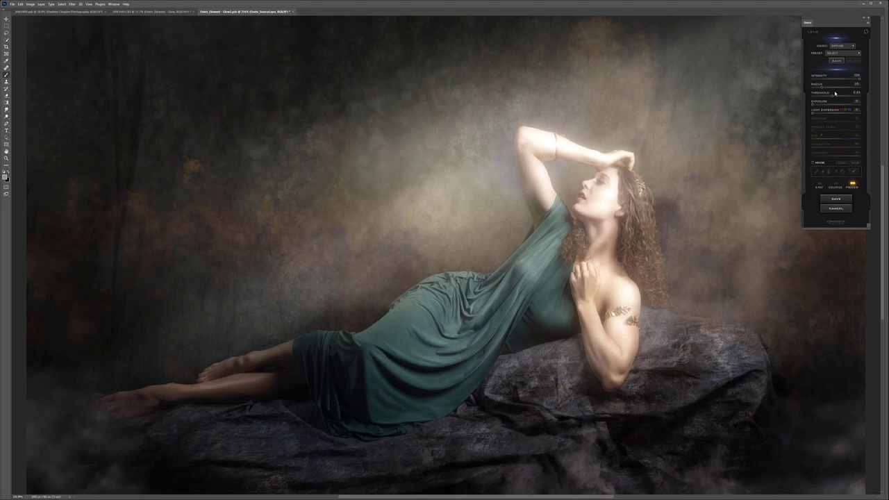
click(835, 93)
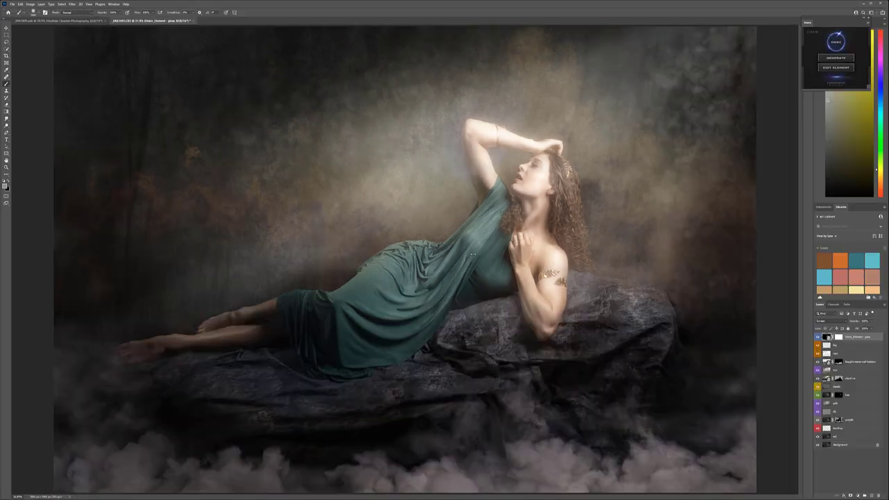
scroll(473, 254, down, 2)
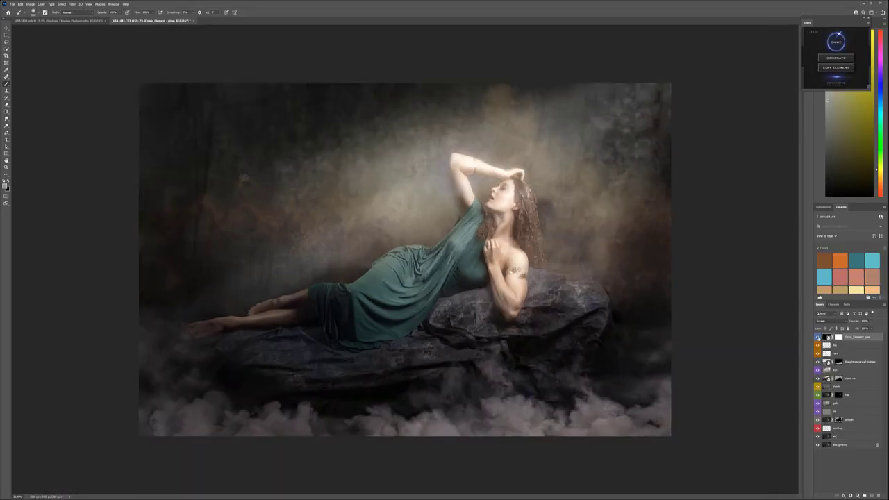
- Apply a Filter Forge photo-toning filter with its W Cycle slightly lowered
click(72, 4)
click(97, 127)
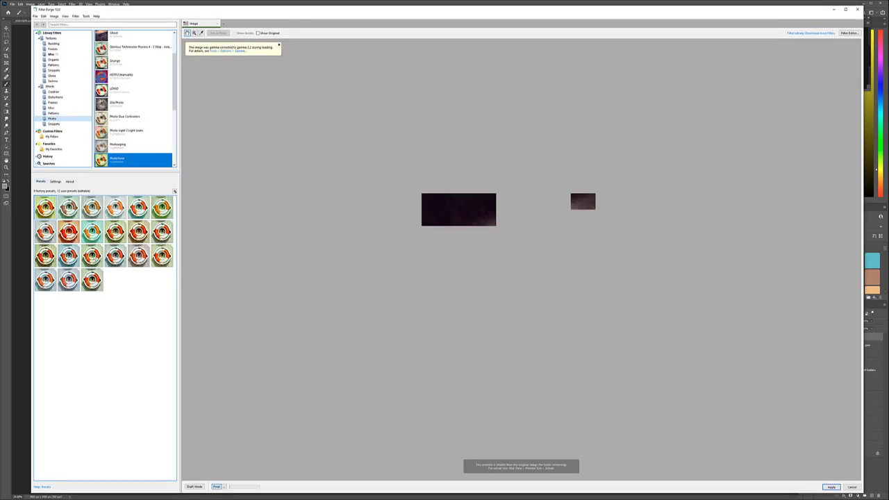
click(56, 182)
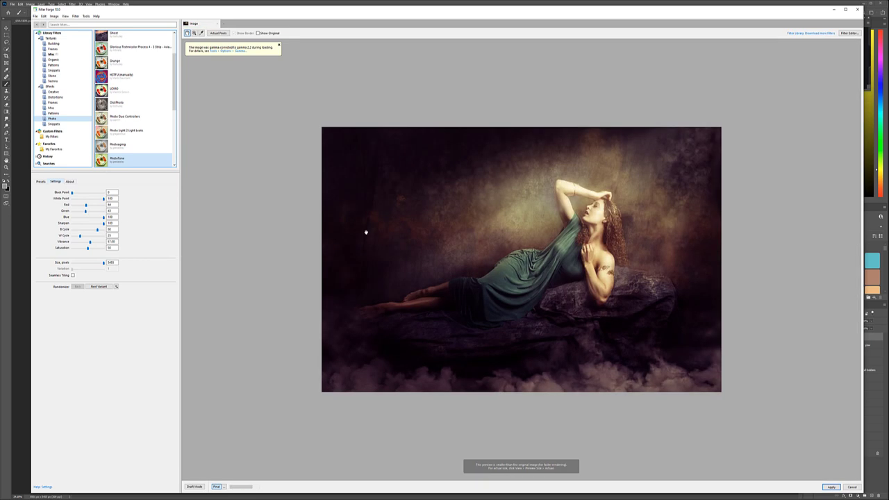
drag(81, 237, 91, 247)
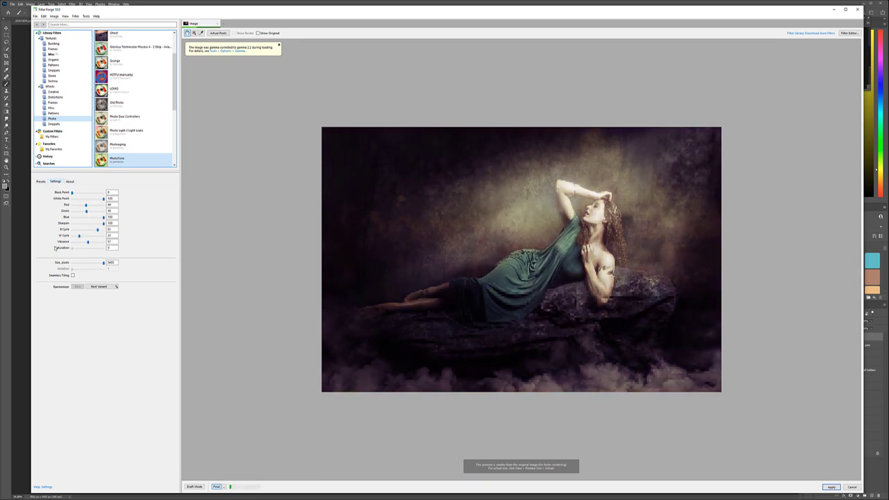
click(836, 487)
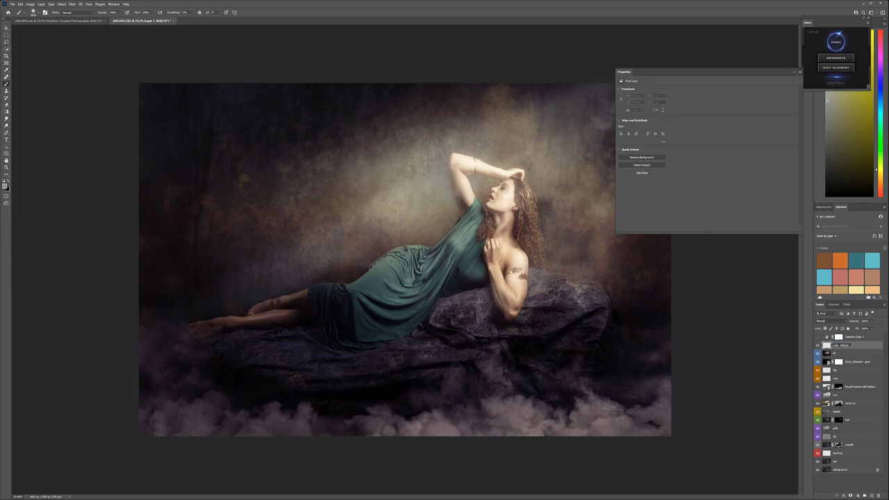
- Fill a new layer with 50% grey, add noise, and blend the grain as Soft Light
key(Return)
key(shift+F5)
key(Return)
click(71, 3)
click(150, 89)
key(Return)
click(827, 321)
click(830, 389)
key(v)
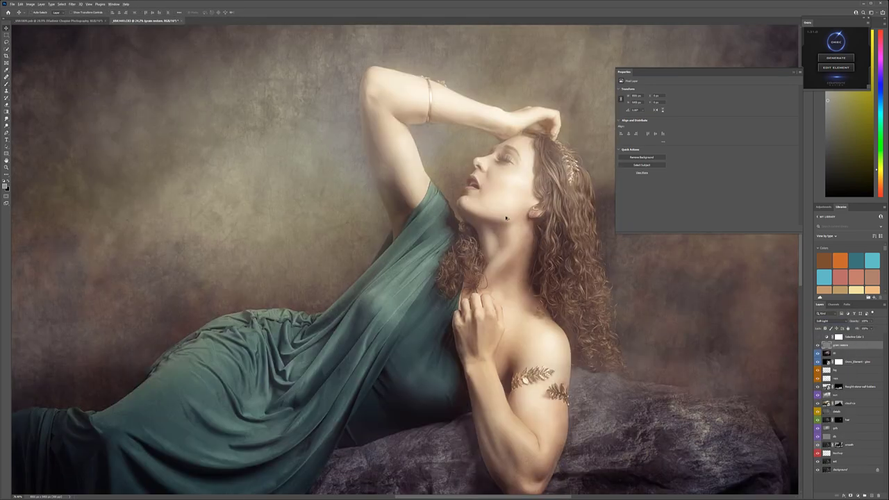
scroll(389, 173, up, 5)
key(ctrl+0)
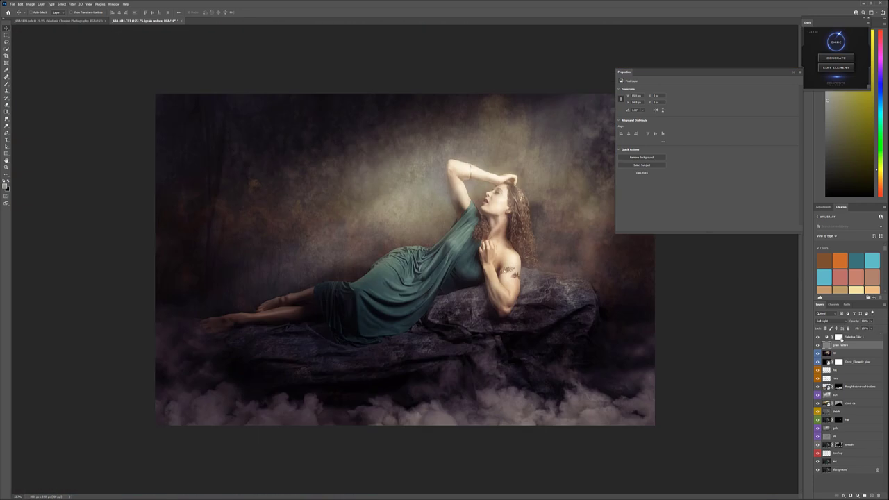
- In Selective Color, add yellow to Blacks, reduce cyan and deepen black in Neutrals
click(838, 337)
click(708, 95)
click(702, 136)
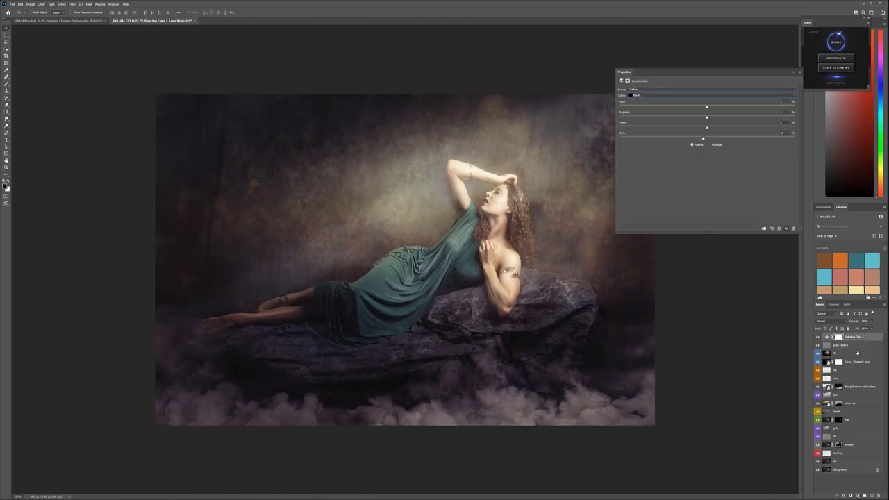
drag(707, 128, 703, 118)
click(702, 94)
click(709, 129)
drag(720, 108, 703, 108)
drag(707, 138, 724, 138)
click(702, 94)
click(722, 95)
- Type the photographer's name as a signature and move it to the bottom-left corner
key(alt+bracketleft)
key(alt+bracketleft)
key(t)
click(279, 256)
text(VLADIMIR CHUPIN PHOTOGRAPHY)
key(ctrl+Return)
key(v)
drag(289, 255, 199, 412)
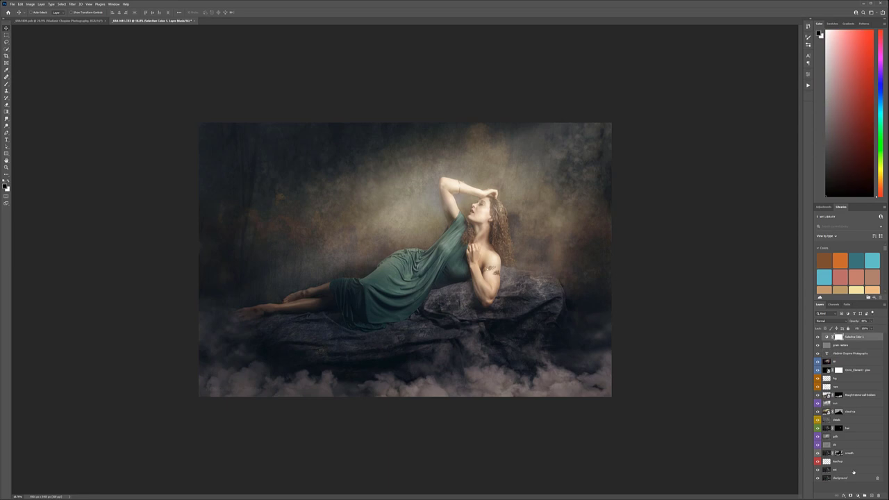
- Group the retouching layers with Ctrl+G and toggle the group to compare before and after
key(ctrl+g)
click(818, 336)
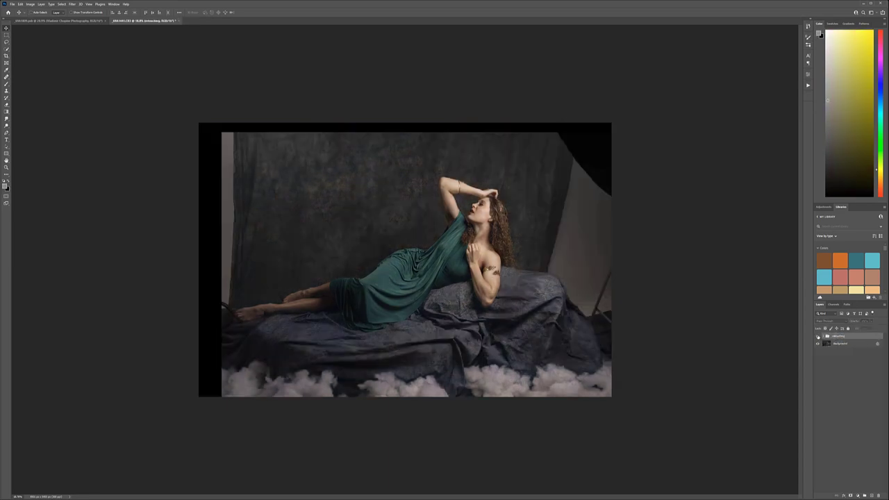
click(817, 336)
click(817, 336)
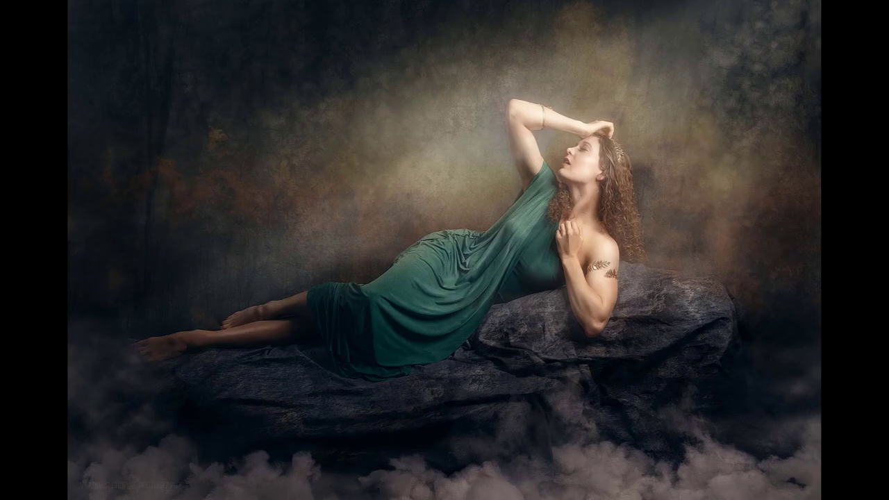